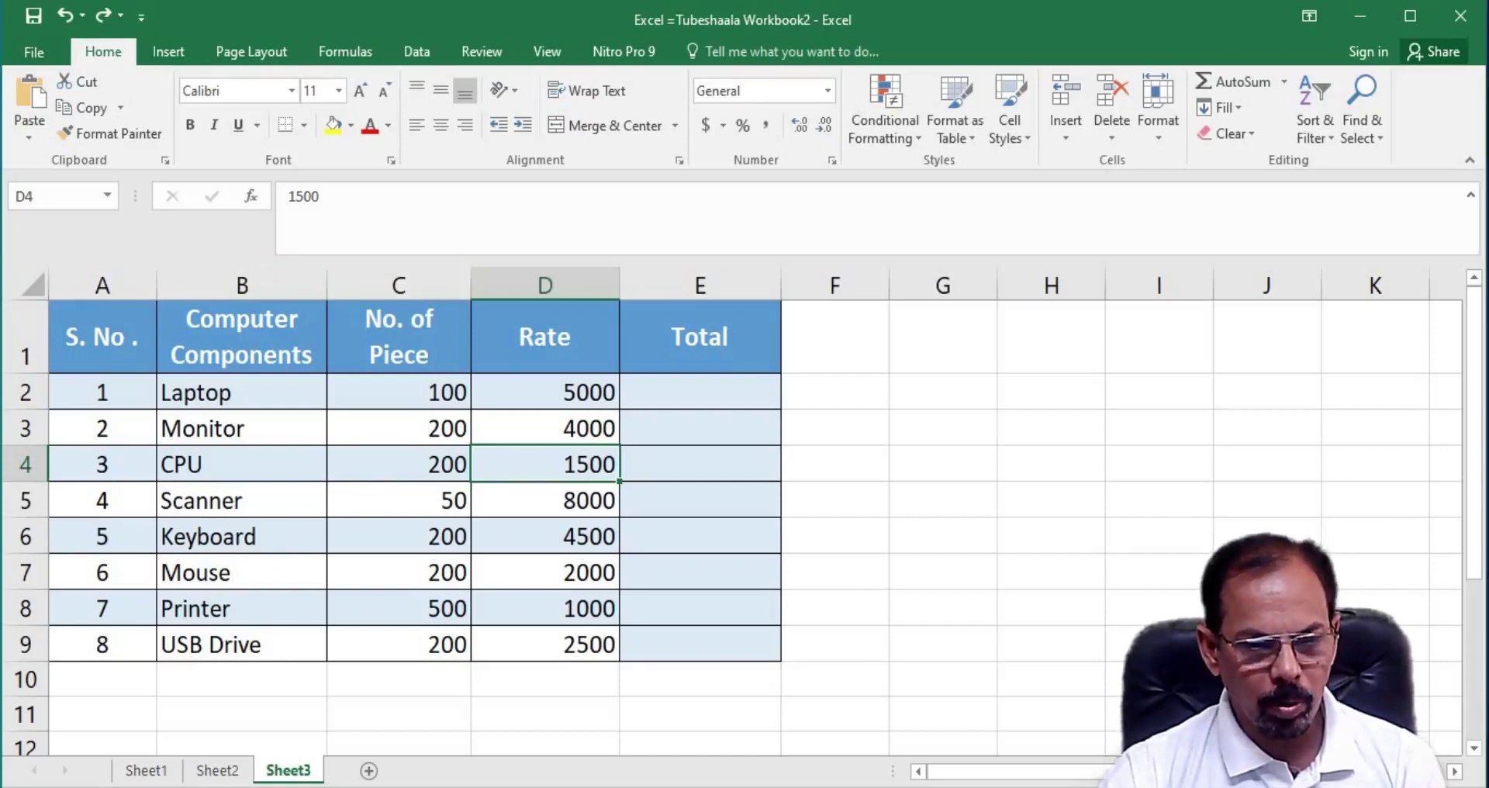
pyautogui.click(835, 427)
pyautogui.click(399, 391)
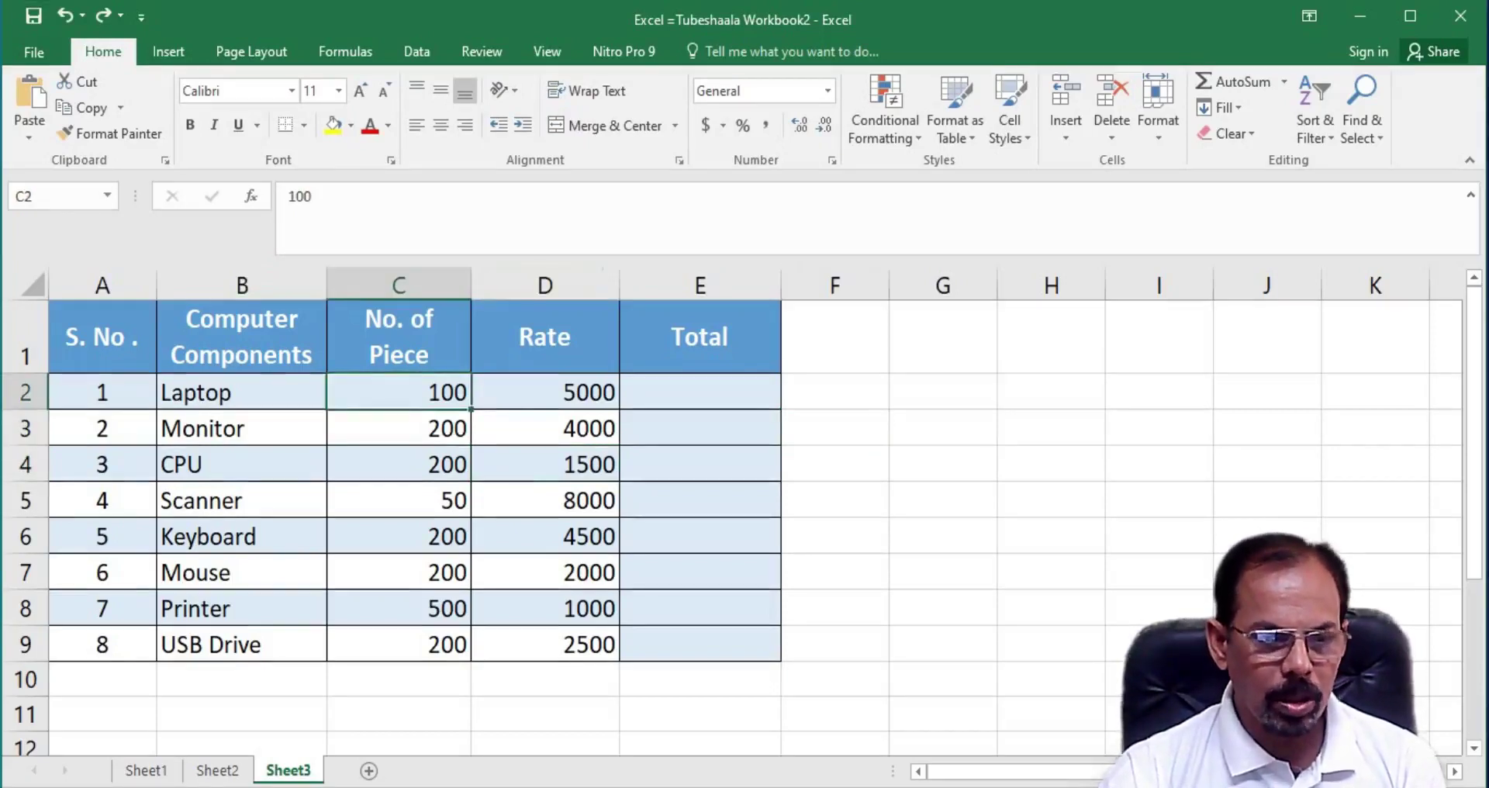
pyautogui.click(545, 391)
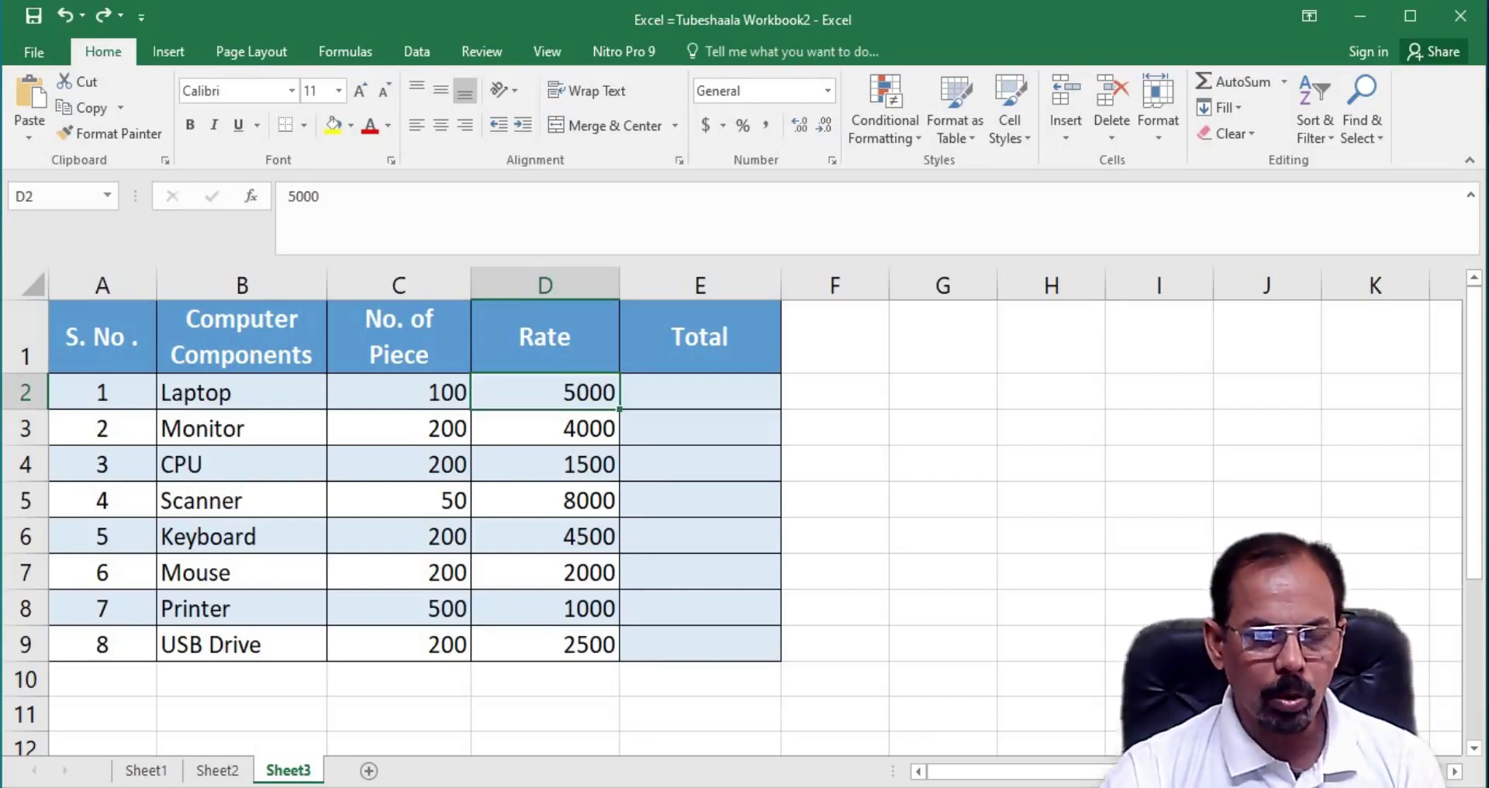
pyautogui.click(399, 392)
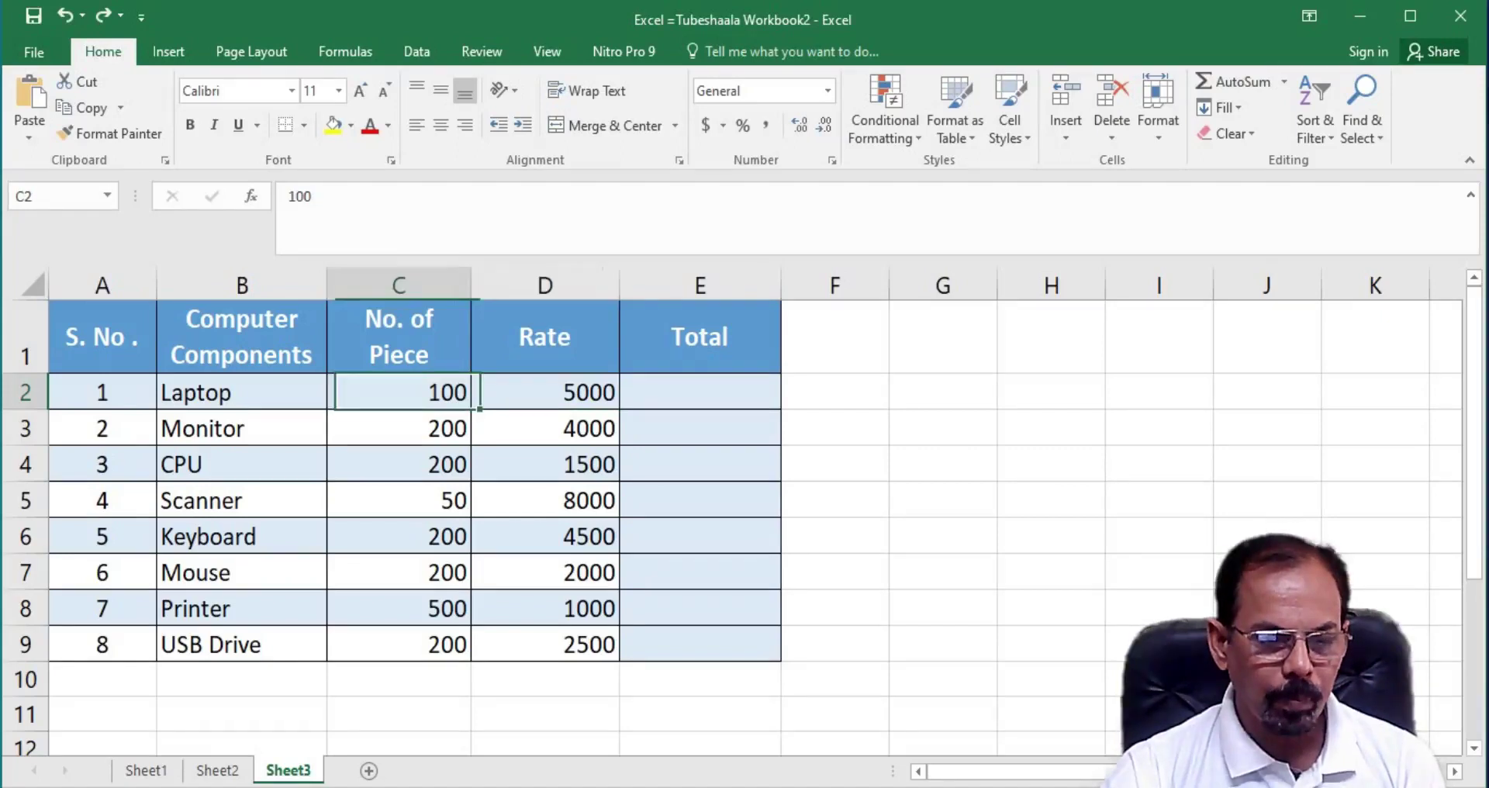
pyautogui.click(545, 392)
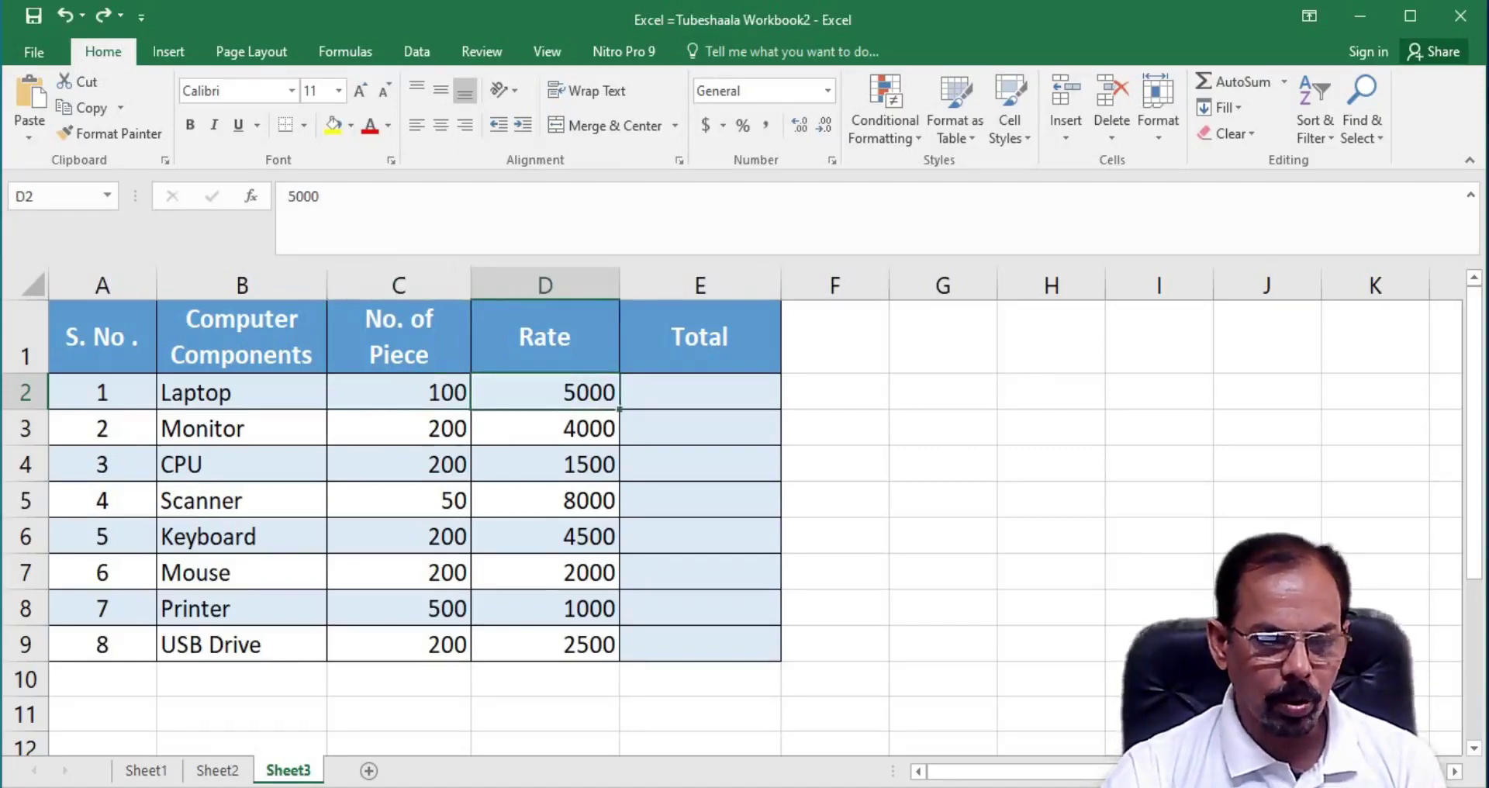
# Calculate the laptop's total in E2 with the formula =C2*D2, multiplying its number of pieces by its rate
pyautogui.click(700, 391)
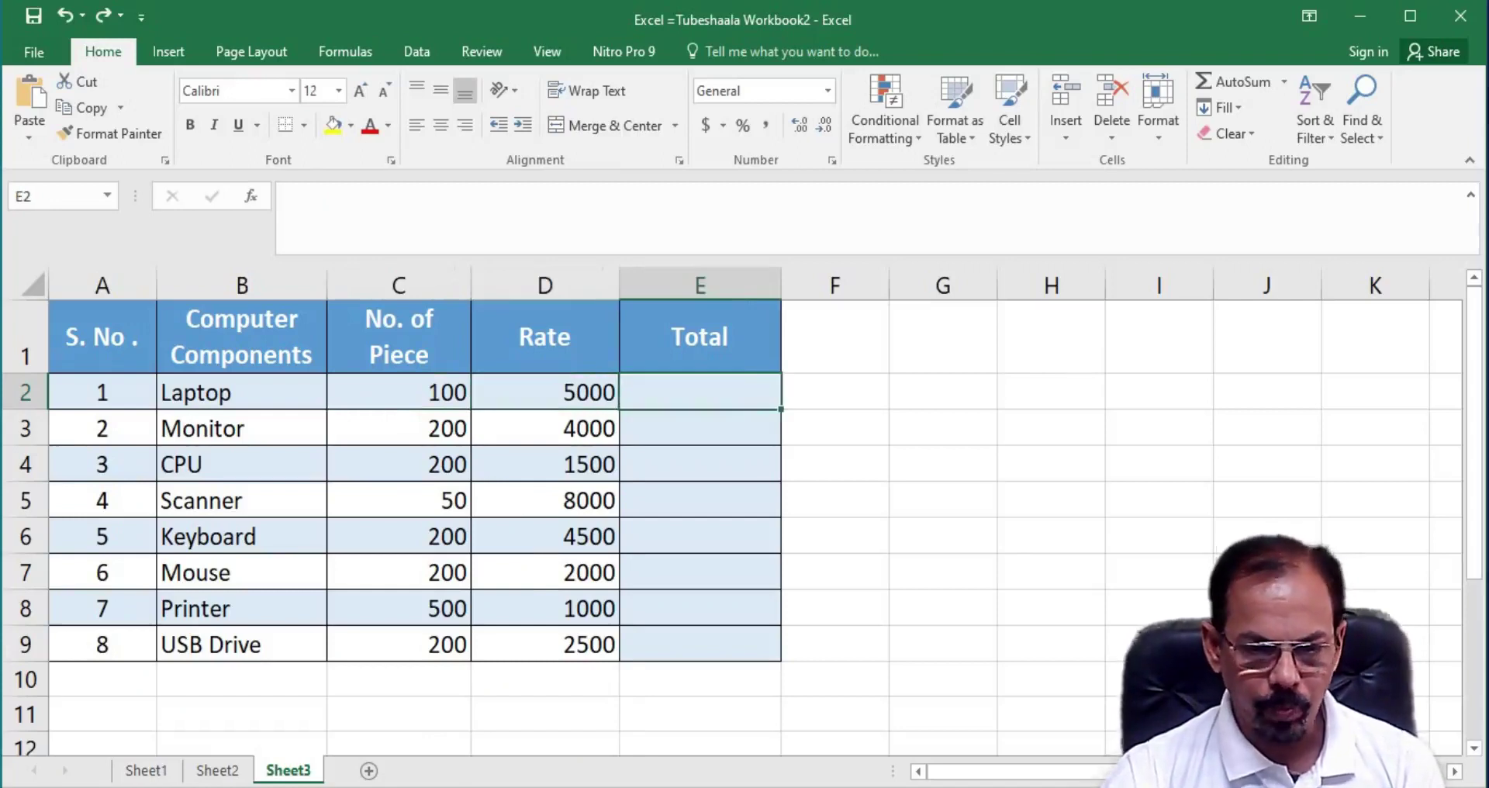
pyautogui.write('=')
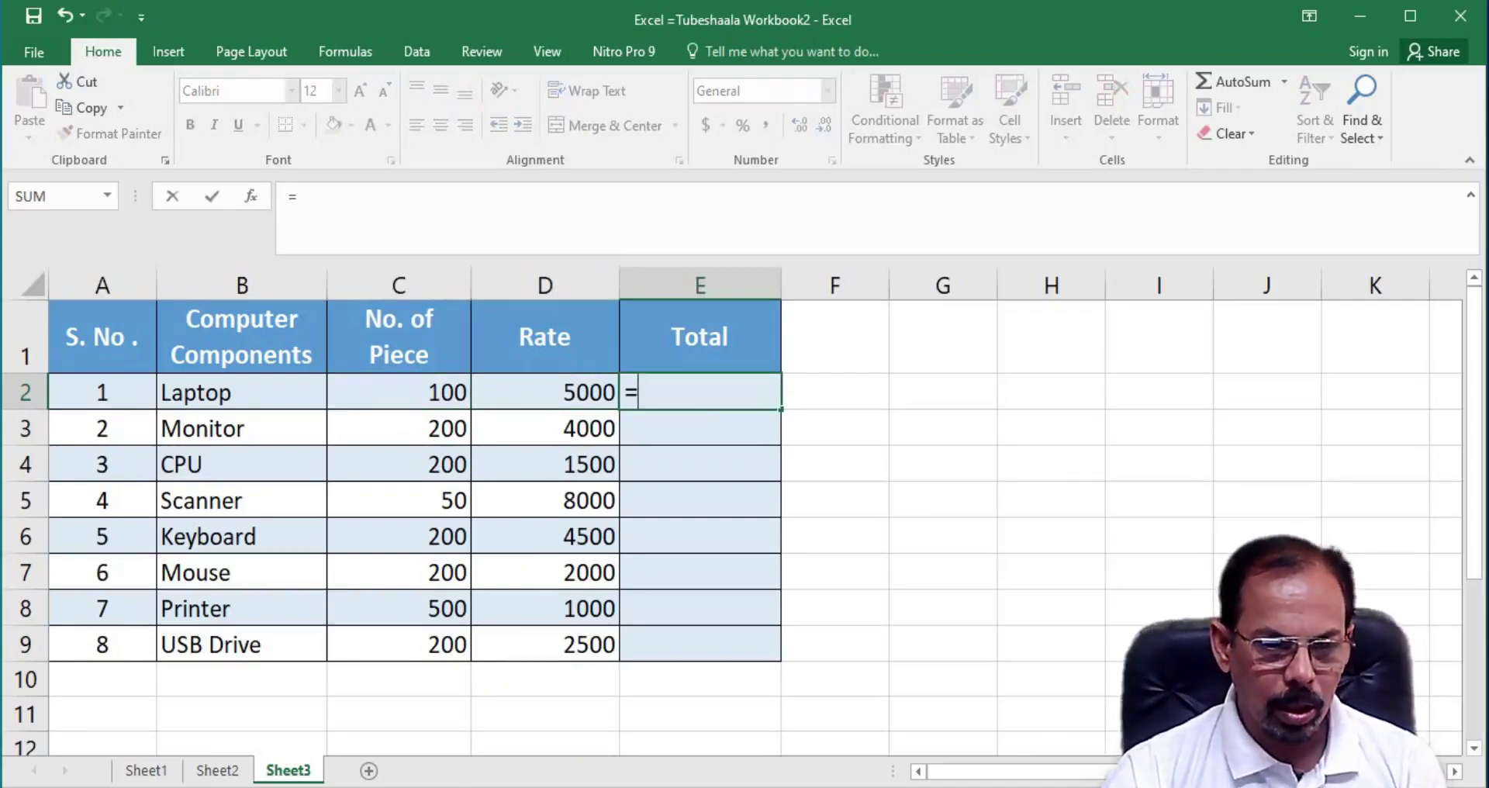
pyautogui.click(399, 392)
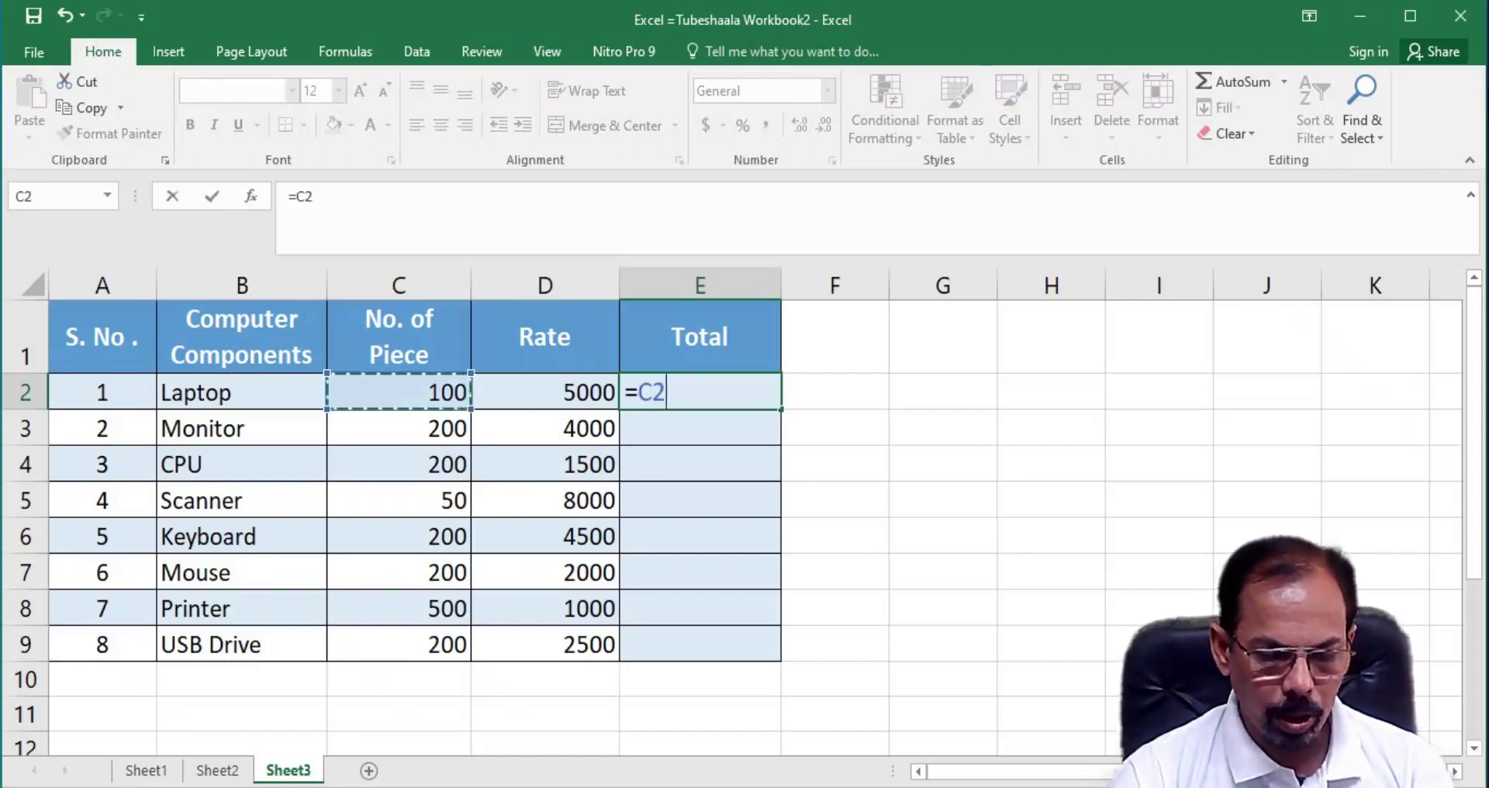
pyautogui.write('*')
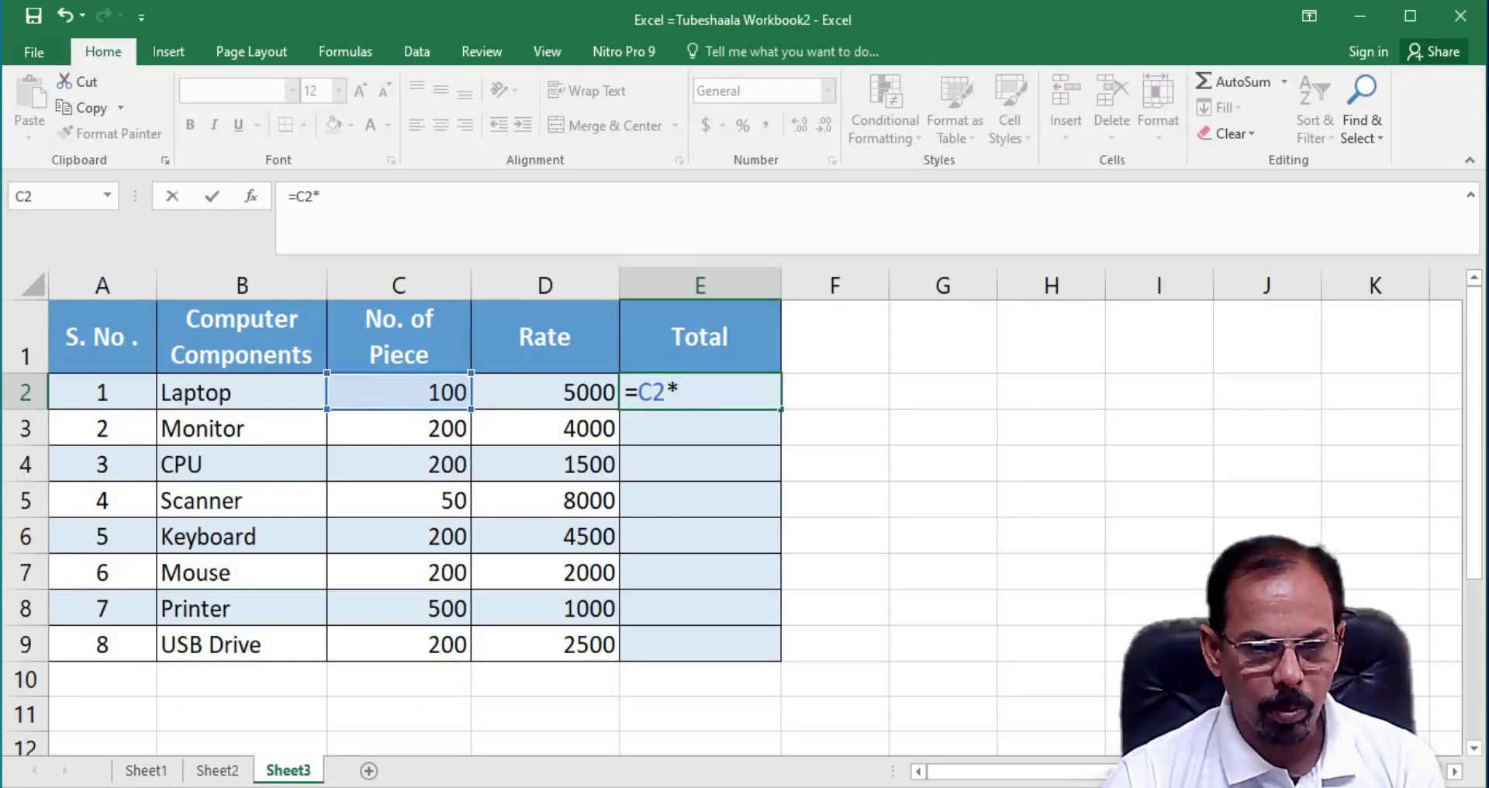
pyautogui.click(546, 391)
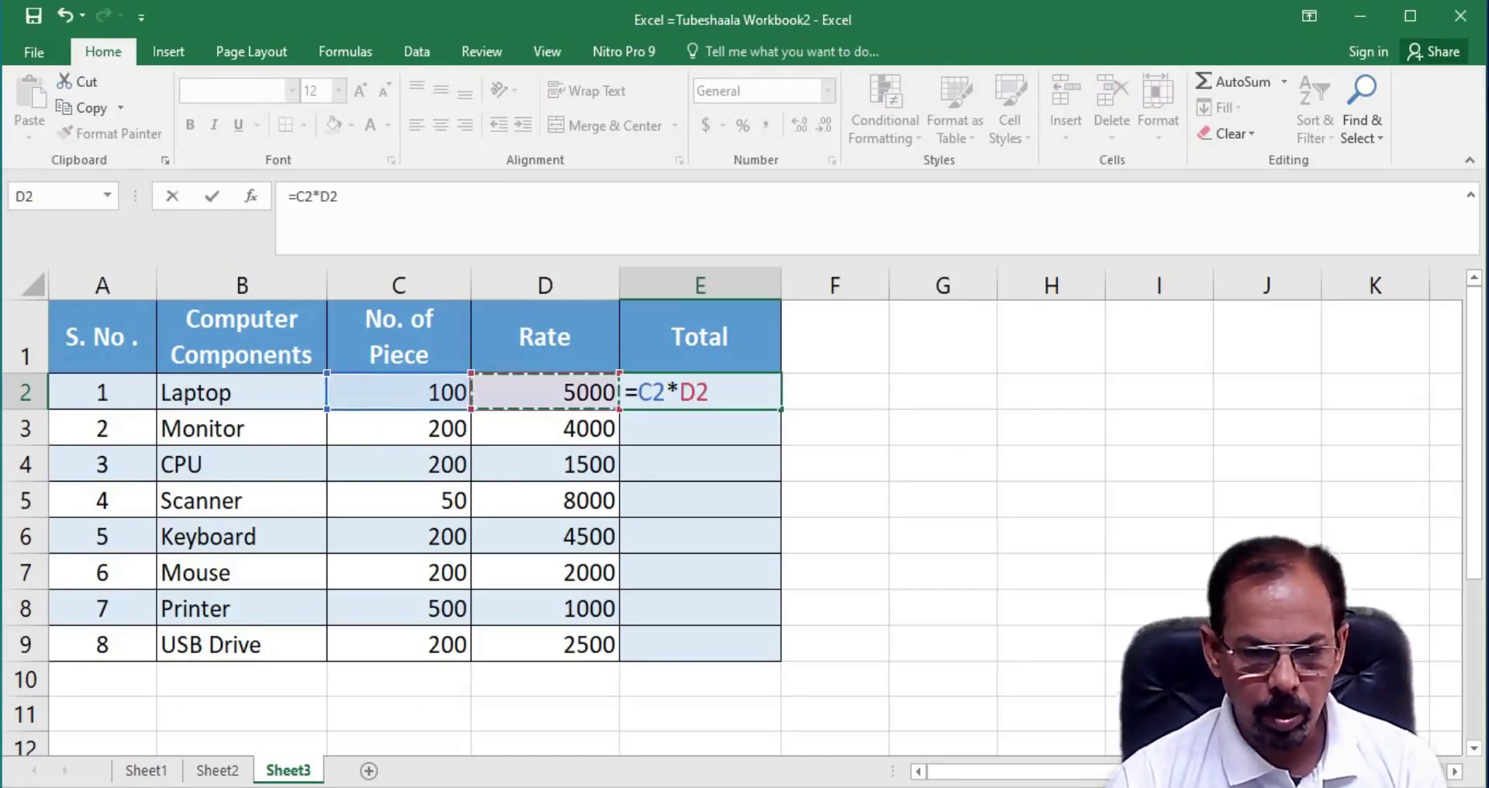
pyautogui.press('Return')
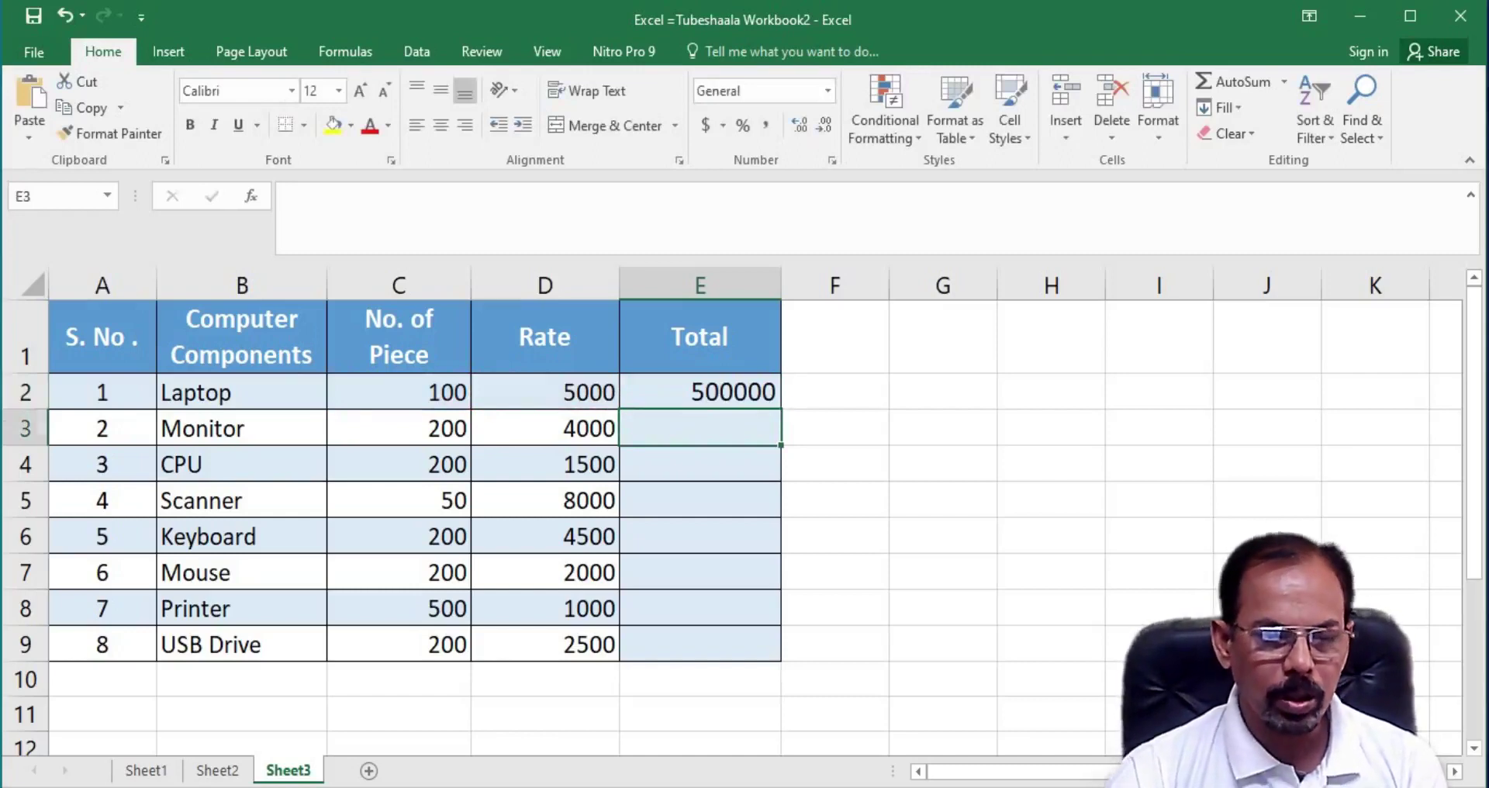
# Fill the total formula from E2 down through E9 for all remaining components
pyautogui.click(701, 392)
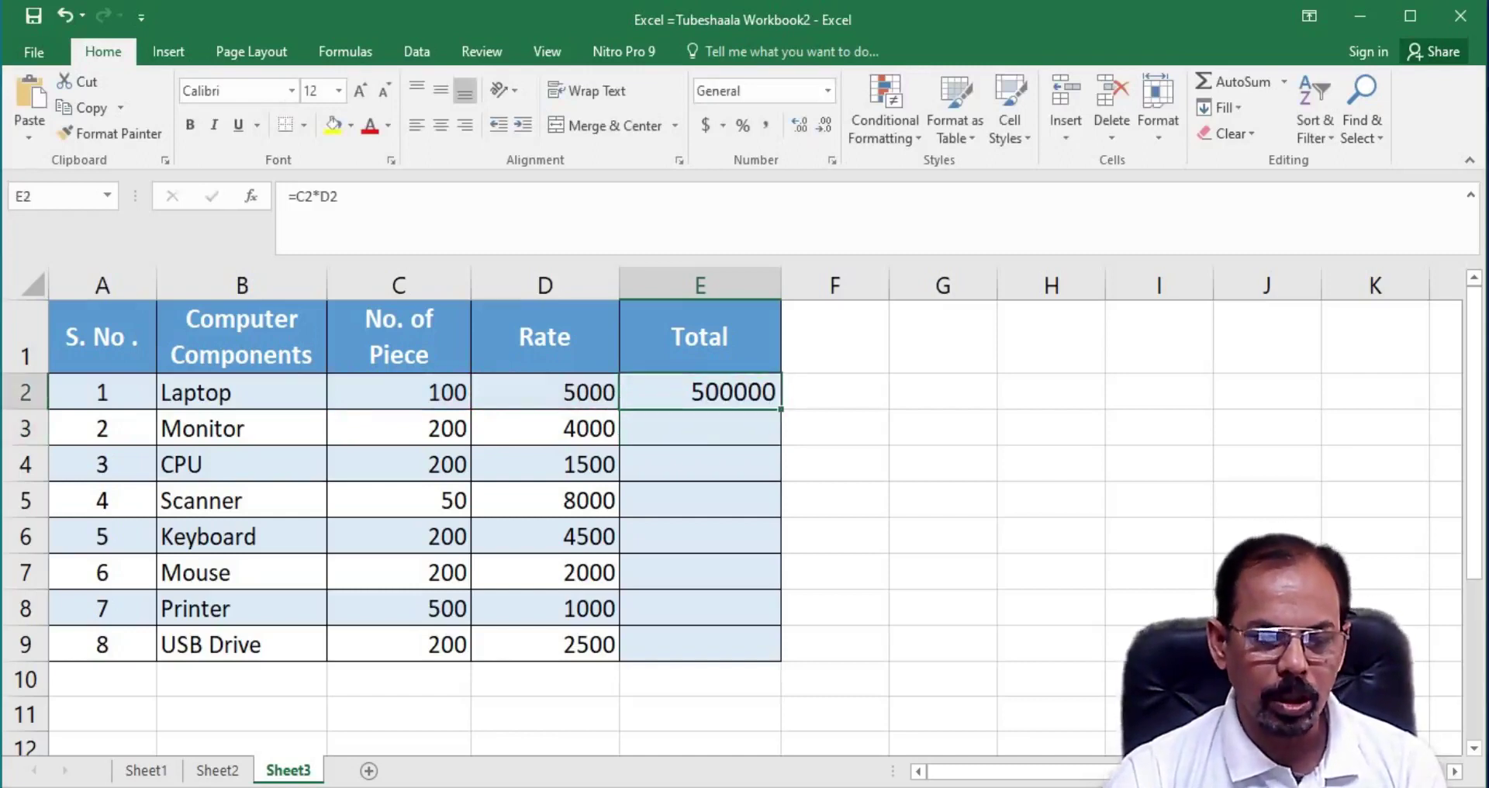
pyautogui.doubleClick(781, 408)
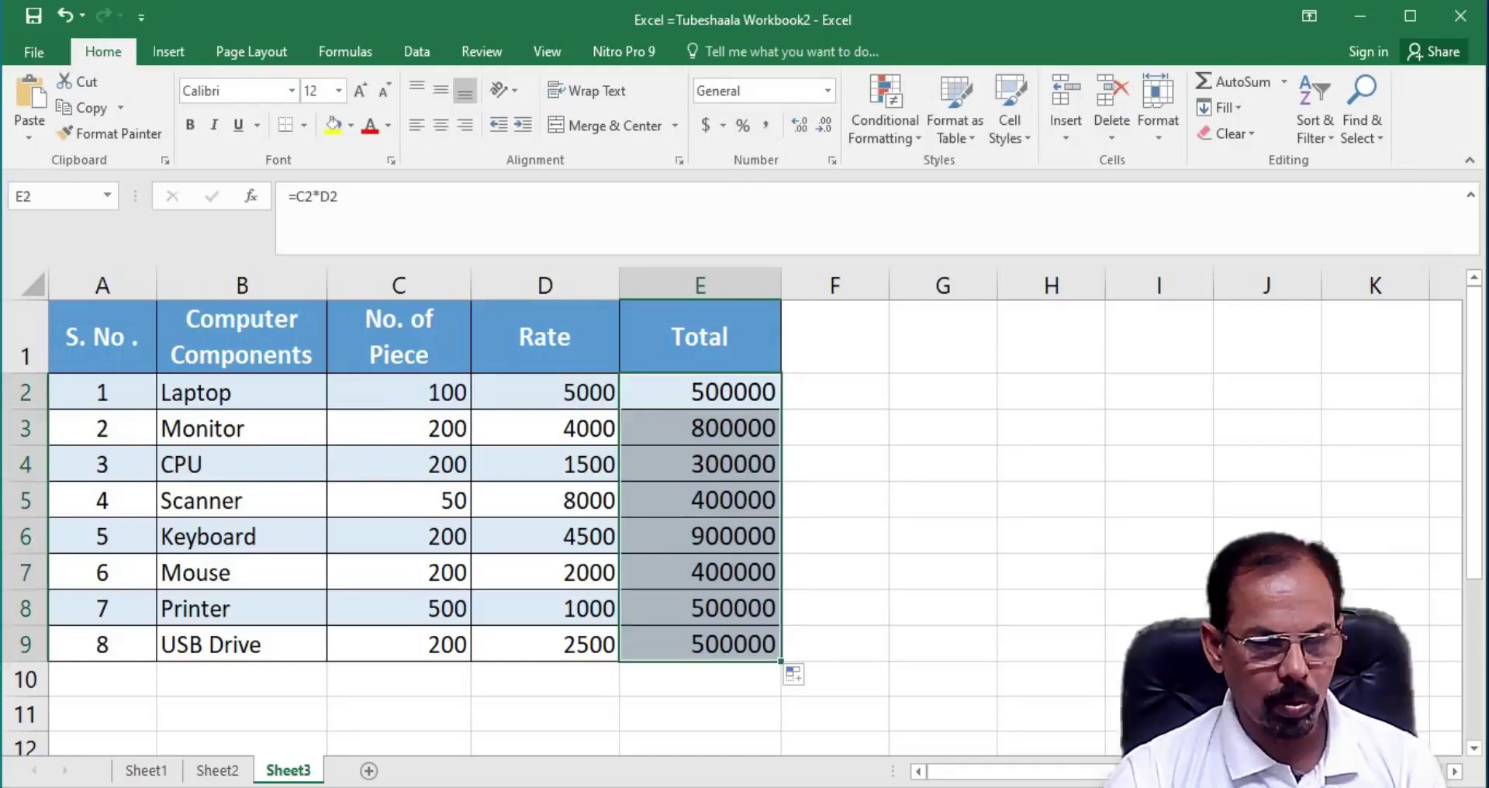
pyautogui.click(943, 498)
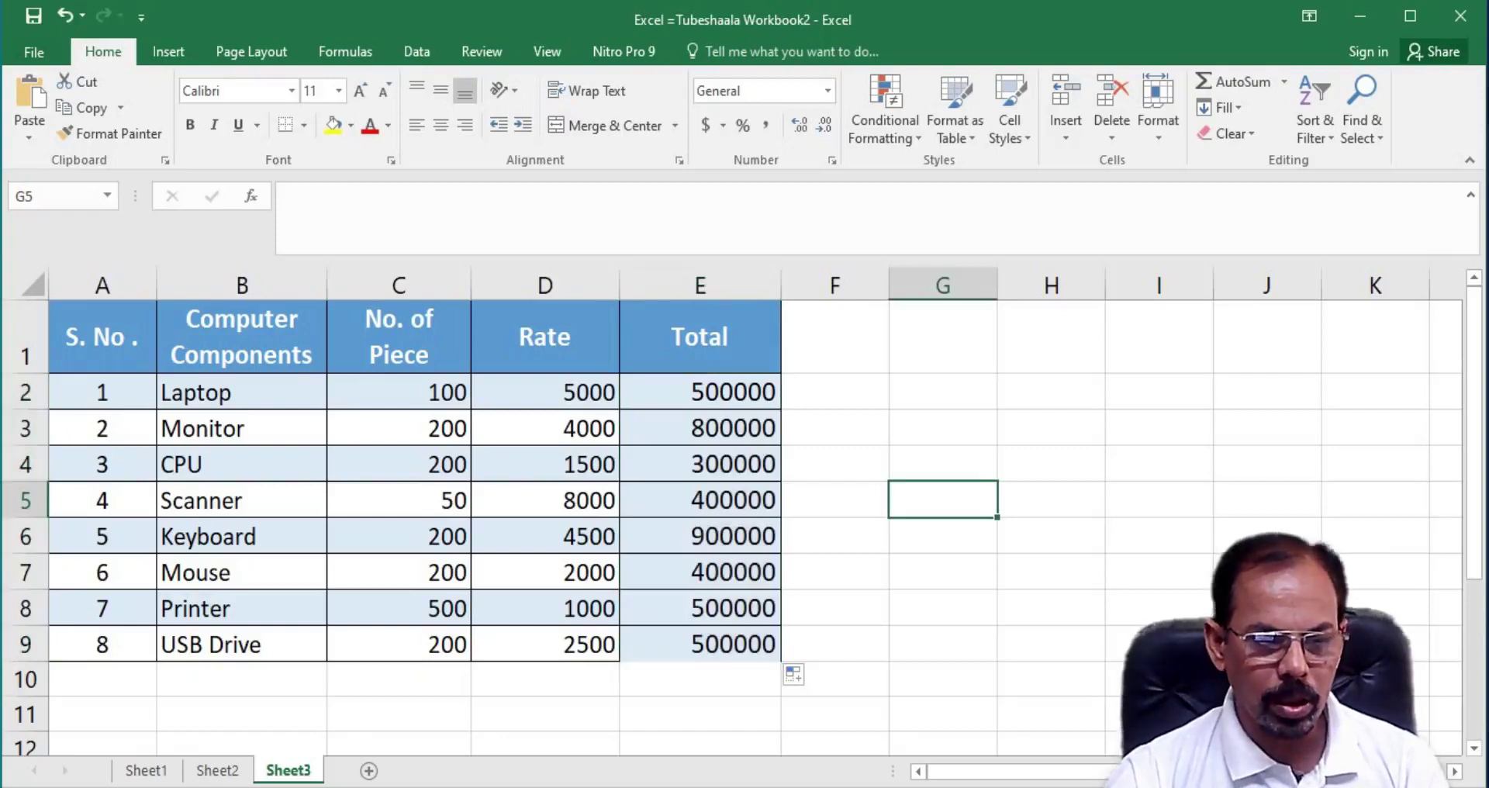
# Change the laptop's rate in D2 to the text "Rs. 5000"
pyautogui.click(545, 391)
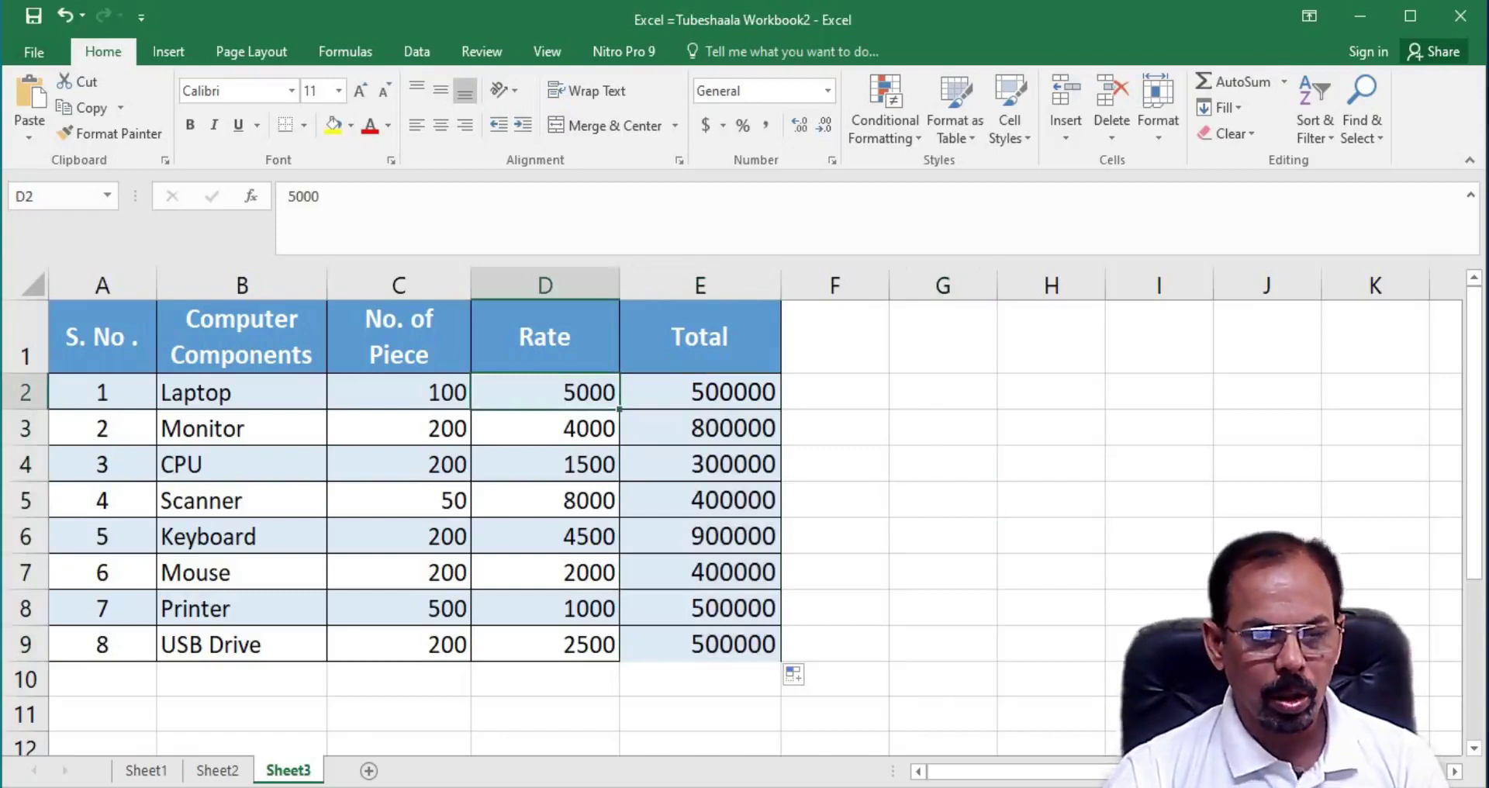
pyautogui.click(287, 196)
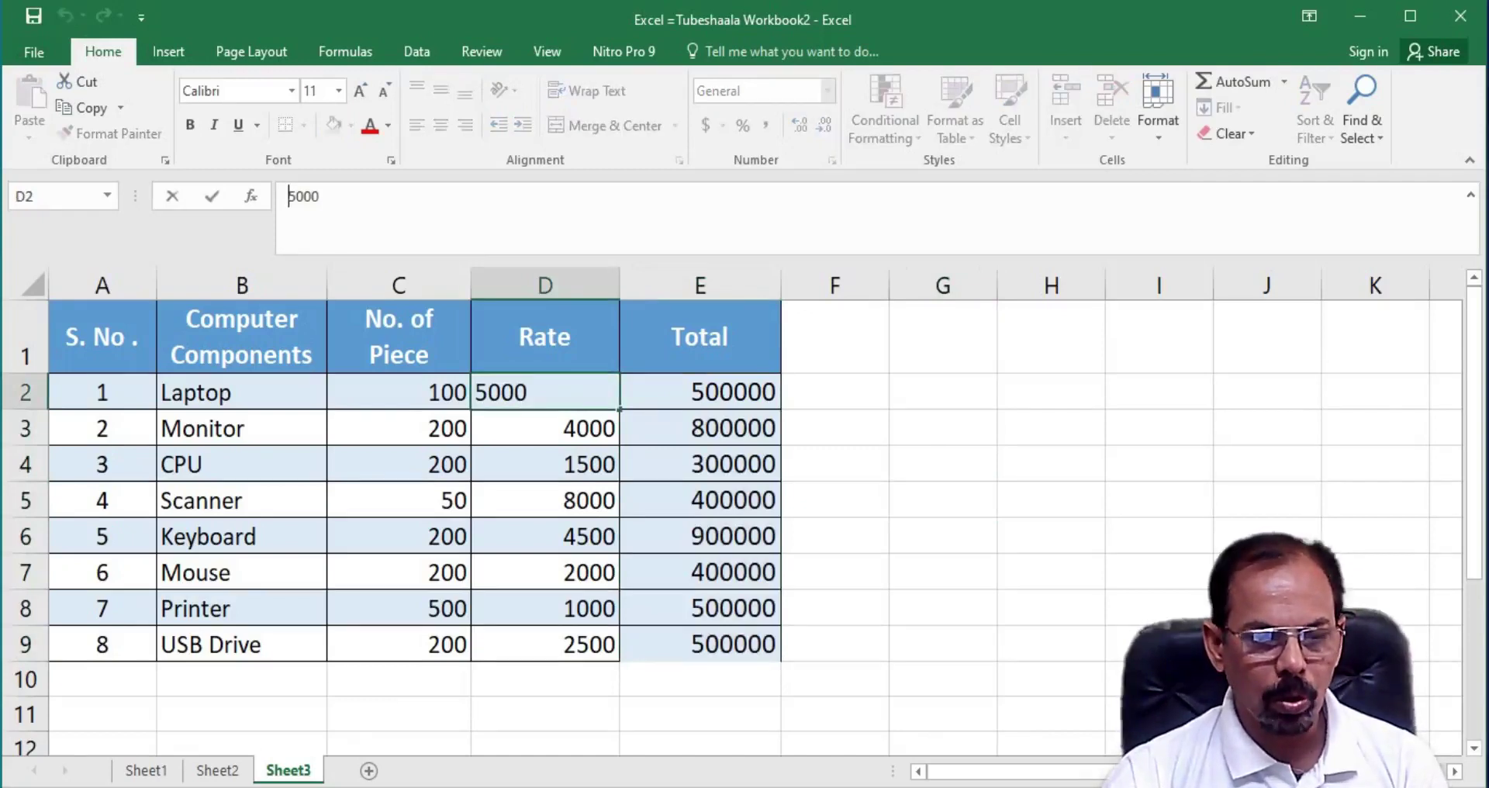
pyautogui.write('Rs')
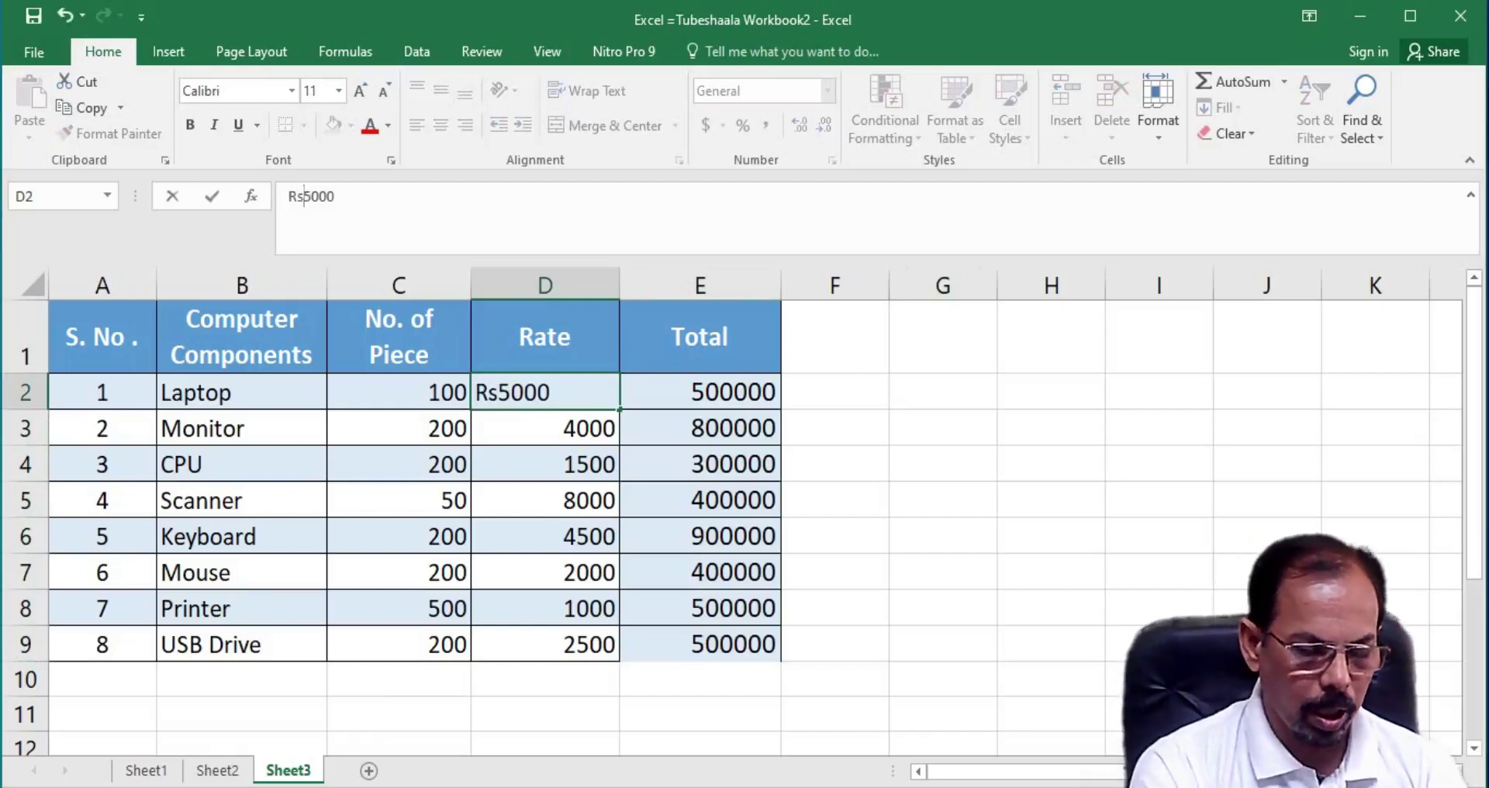
pyautogui.write('.')
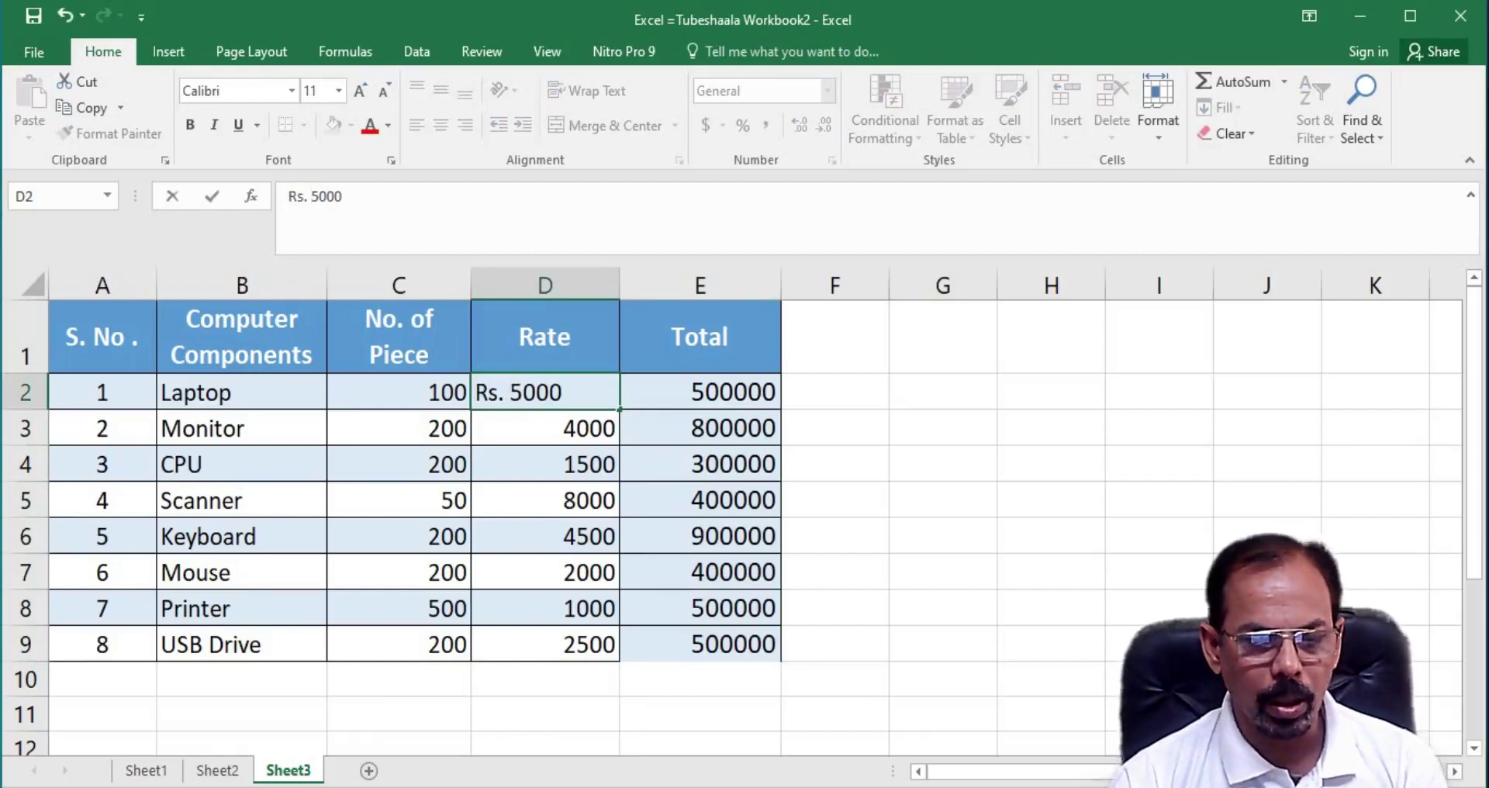
pyautogui.press('Return')
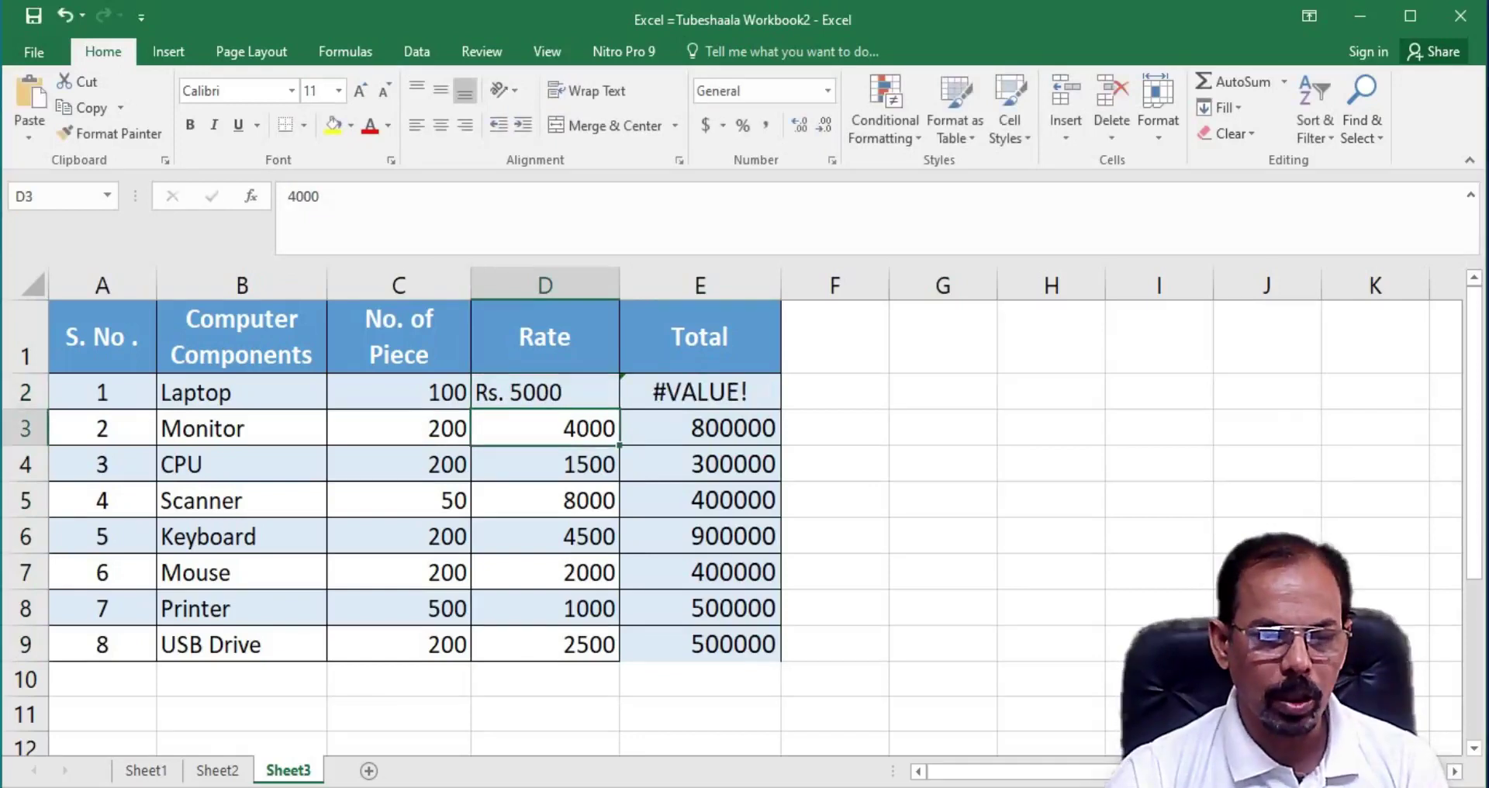
pyautogui.click(545, 391)
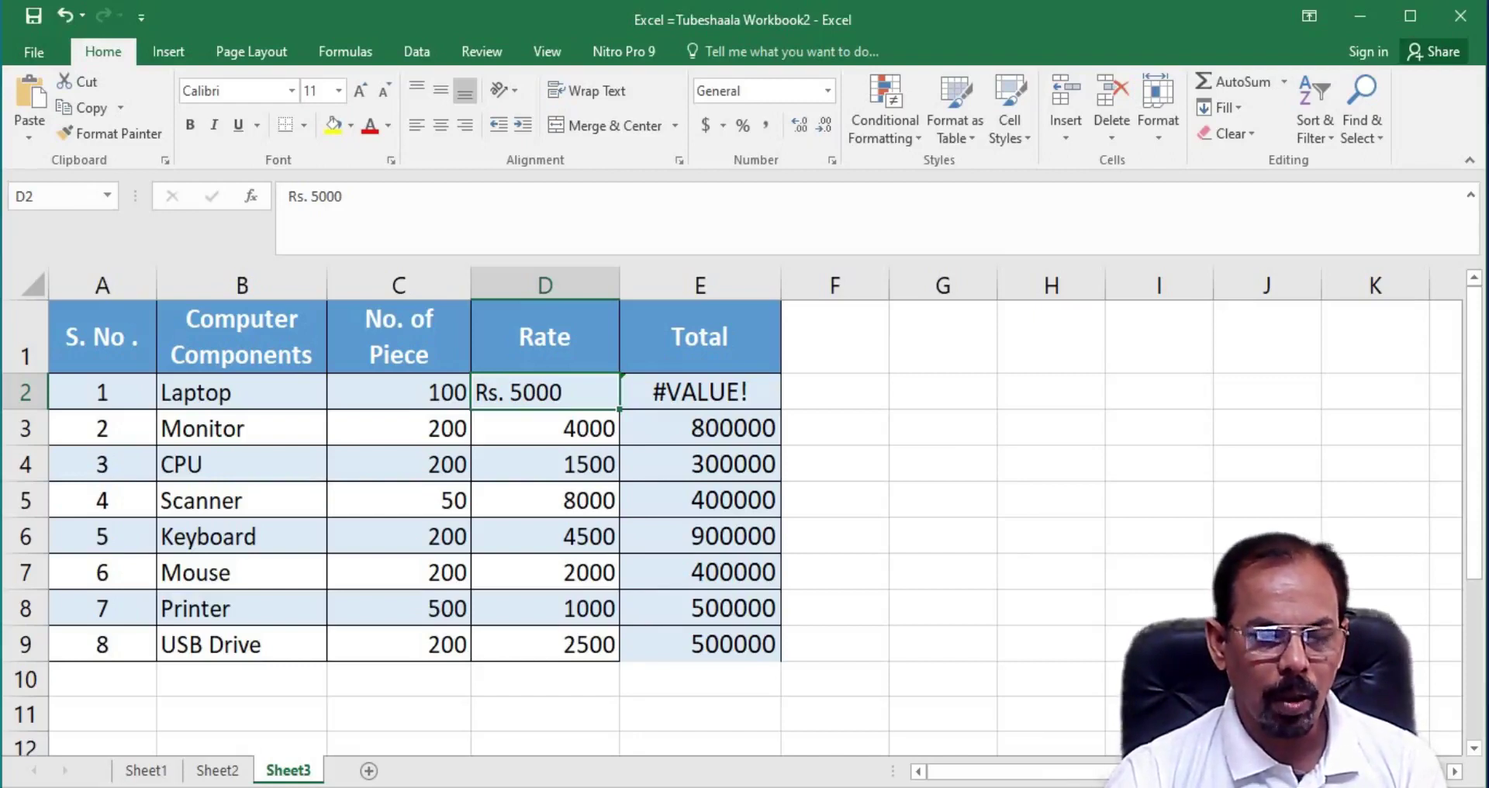
# Change the monitor's number of pieces in C3 to the text "200 Units"
pyautogui.click(399, 428)
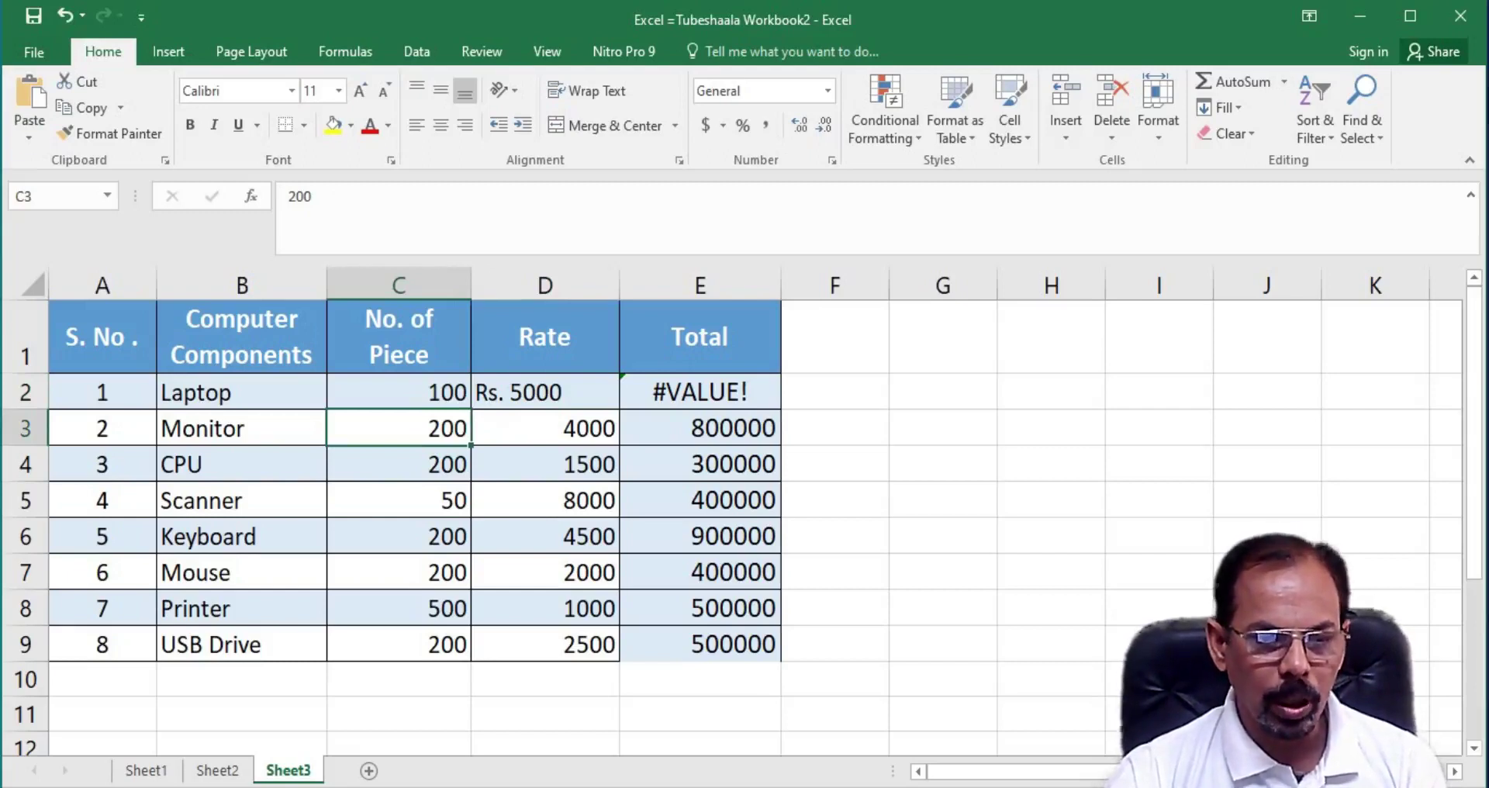
pyautogui.press('F2')
pyautogui.write('Unit')
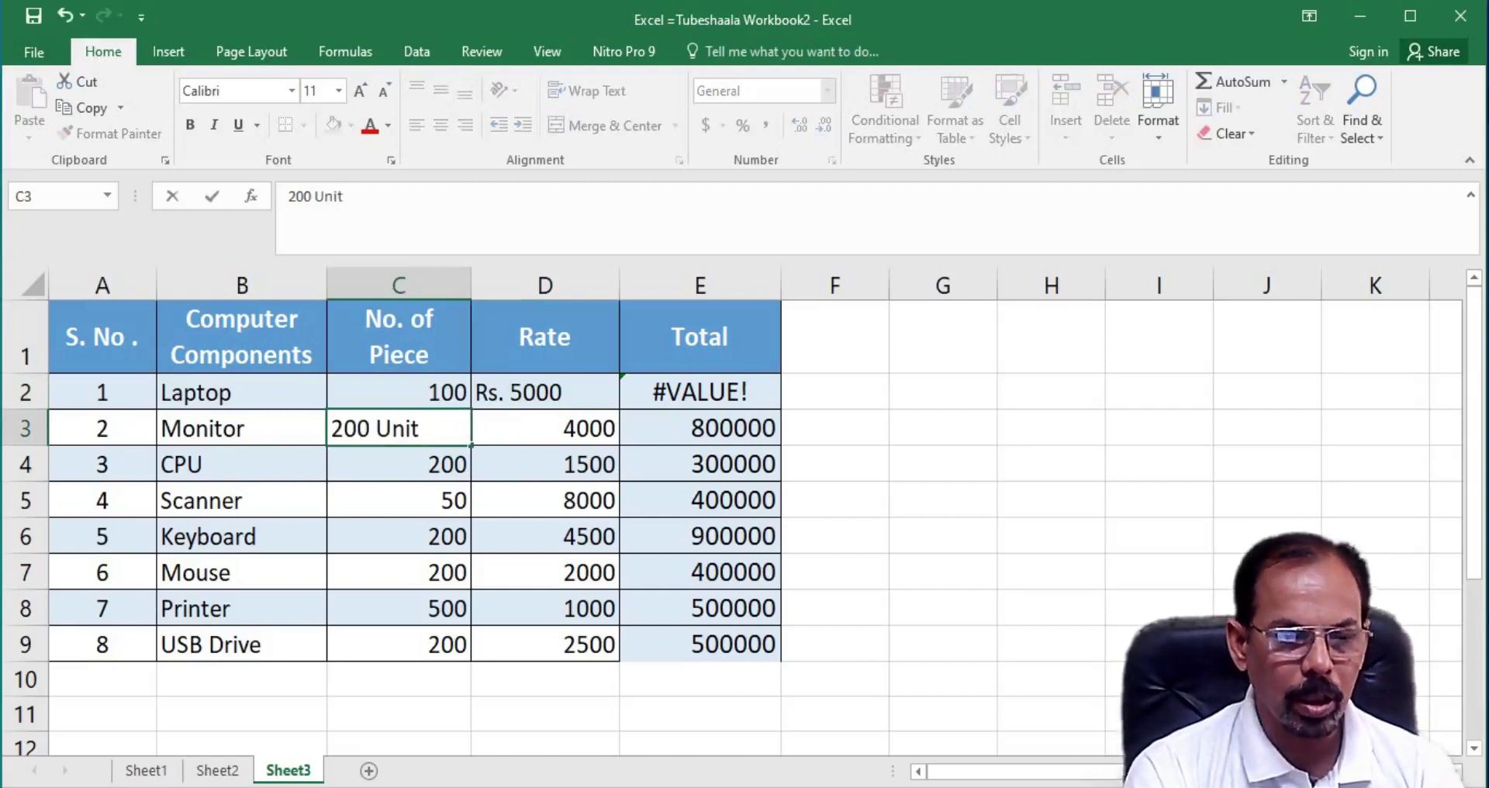
pyautogui.write('s')
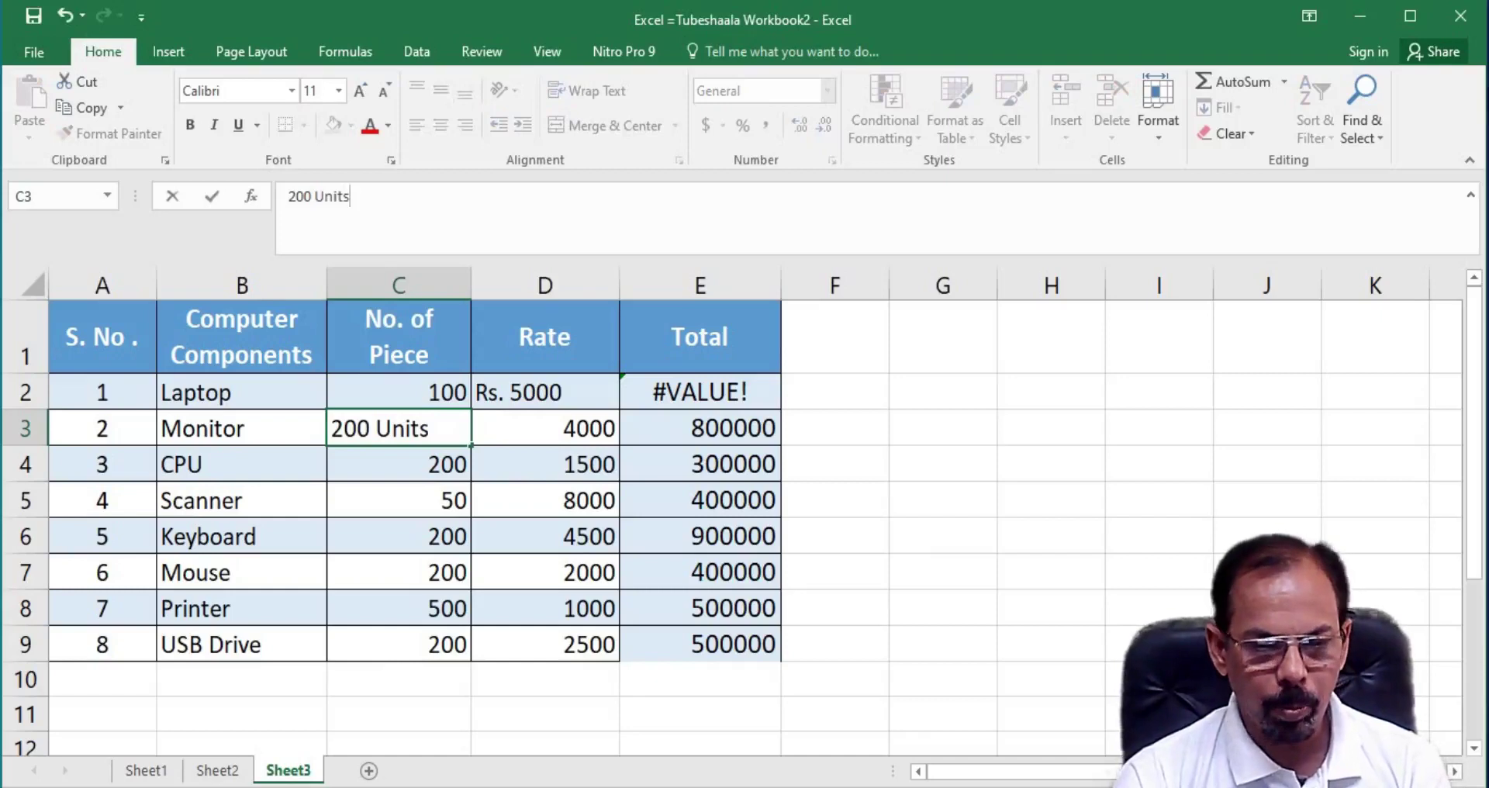
pyautogui.press('Return')
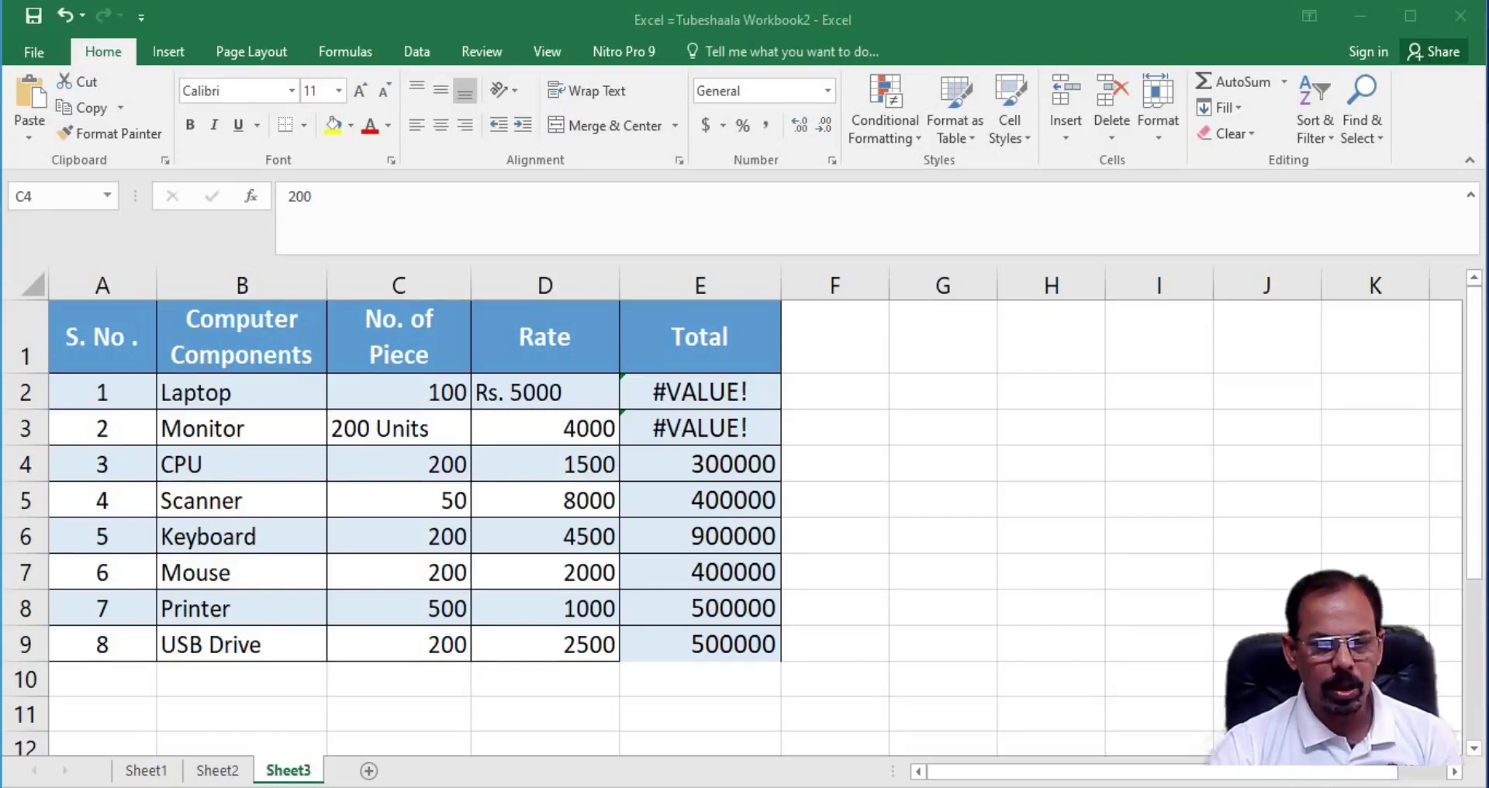
# Undo the text edits made to the laptop's rate and the monitor's number of pieces
pyautogui.hotkey('alt', 'Tab')
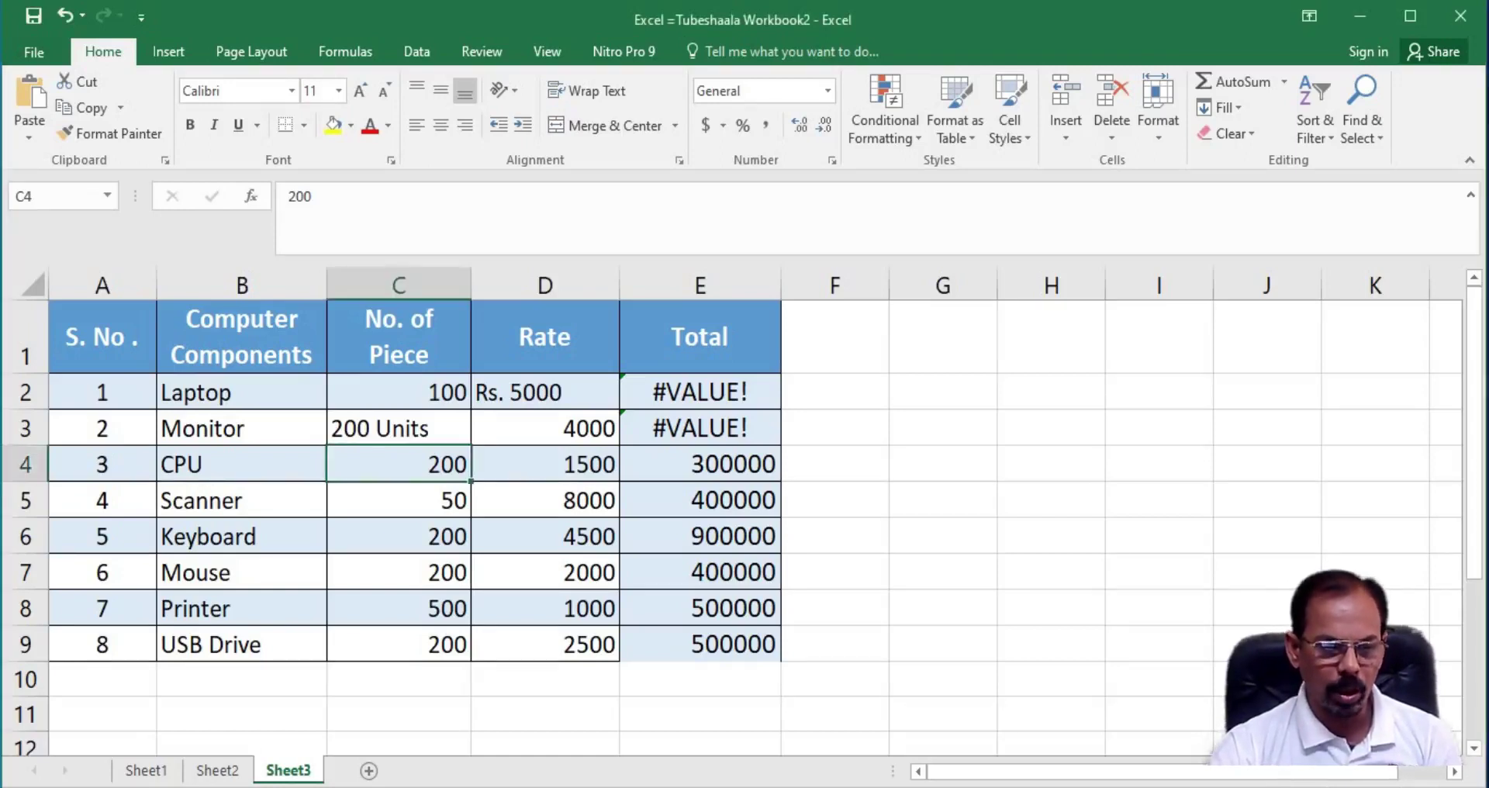
pyautogui.hotkey('ctrl', 'z')
pyautogui.hotkey('ctrl', 'z')
pyautogui.hotkey('ctrl', 'z')
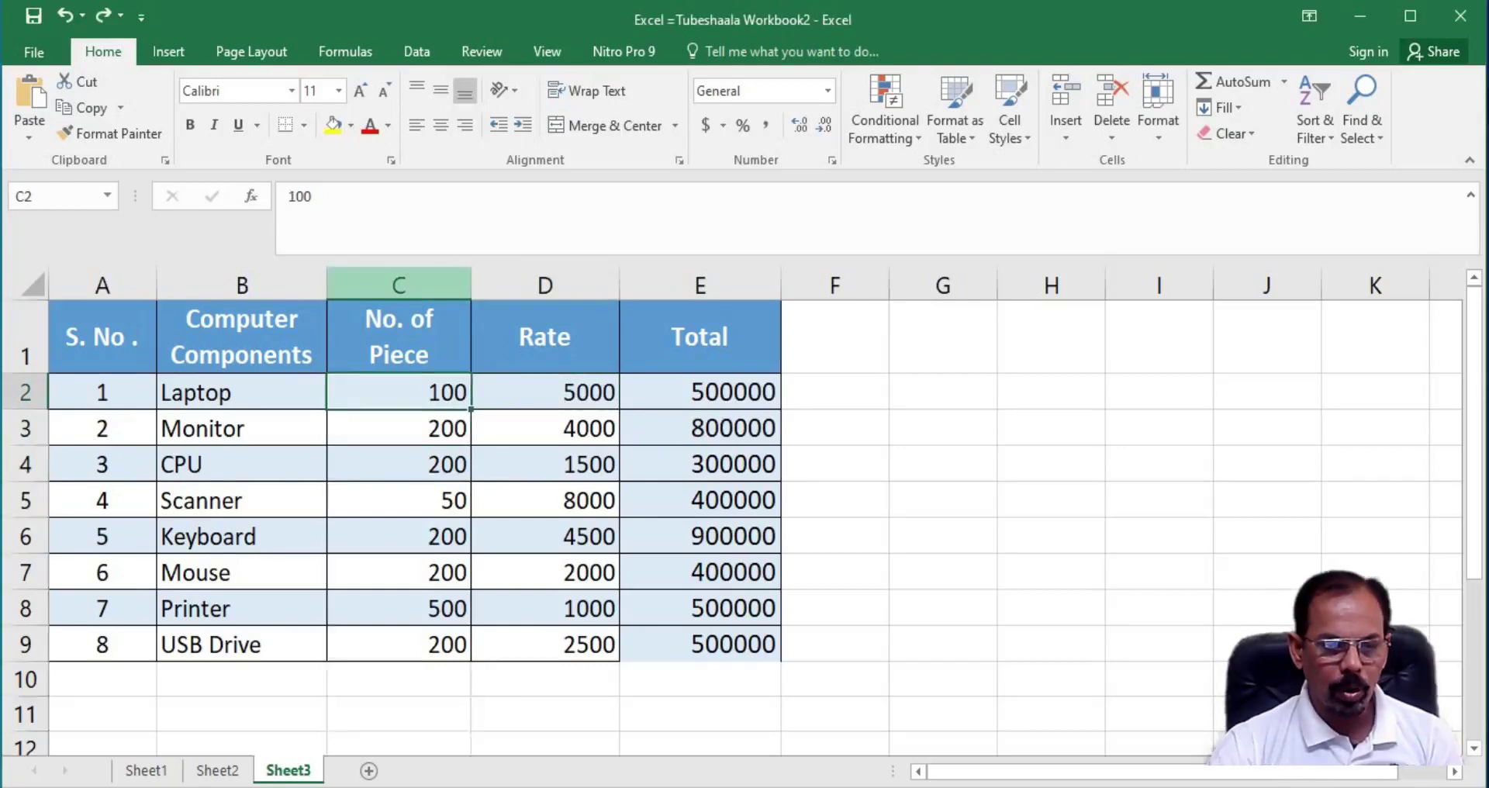
# Apply the custom number format 0 "Units" to the whole No. of Piece column
pyautogui.click(398, 285)
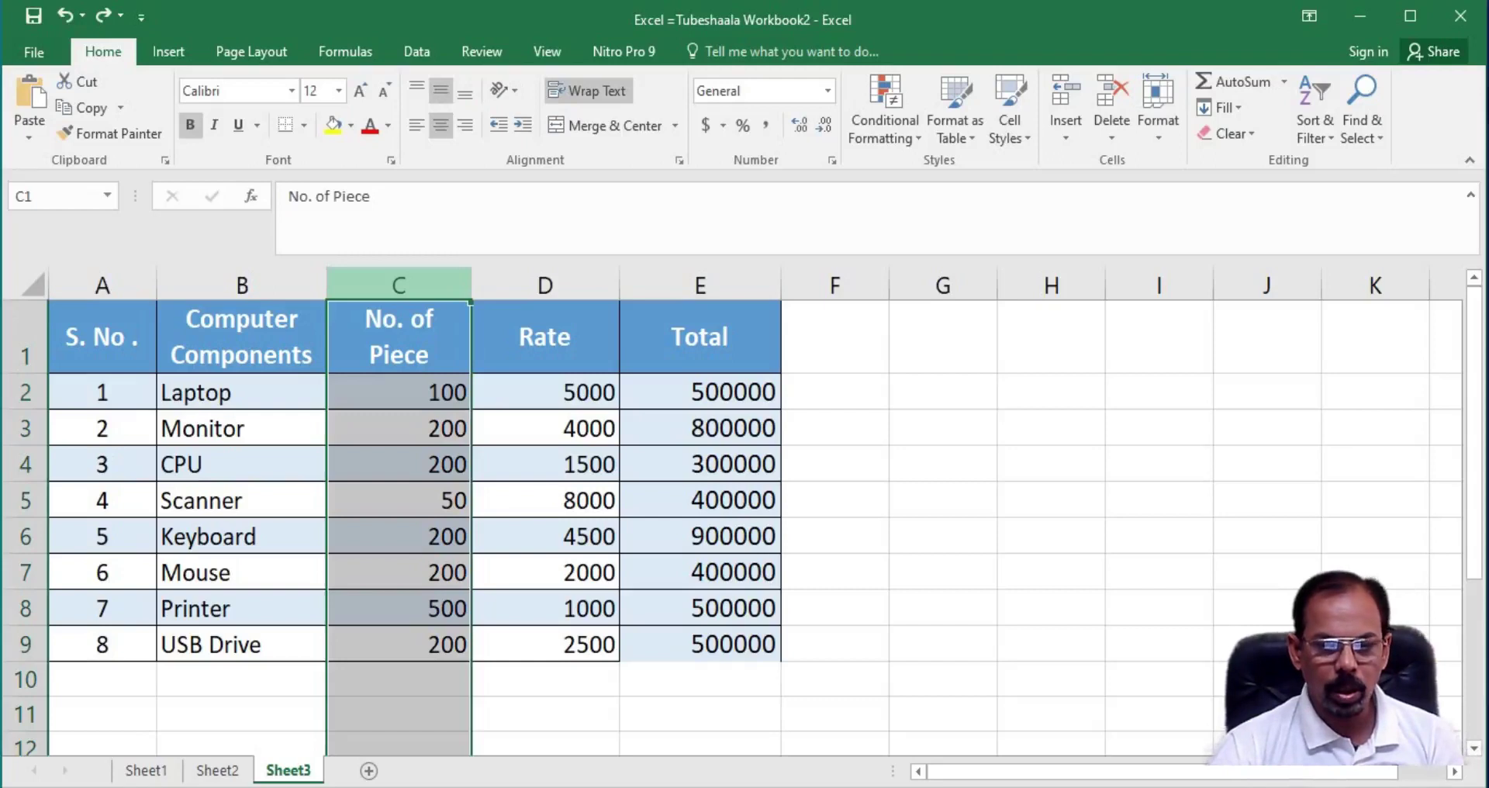
pyautogui.hotkey('ctrl', '1')
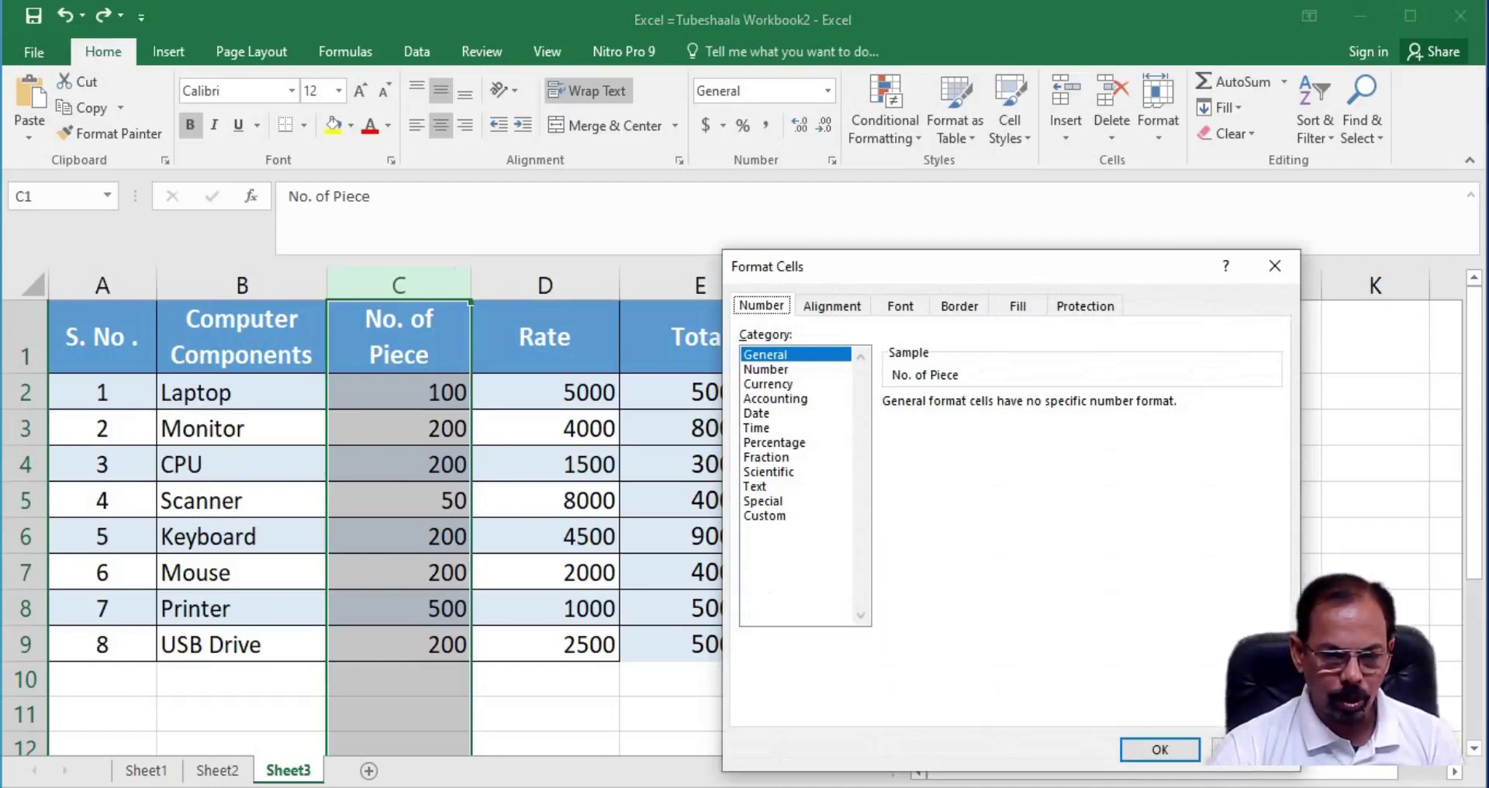
pyautogui.click(764, 516)
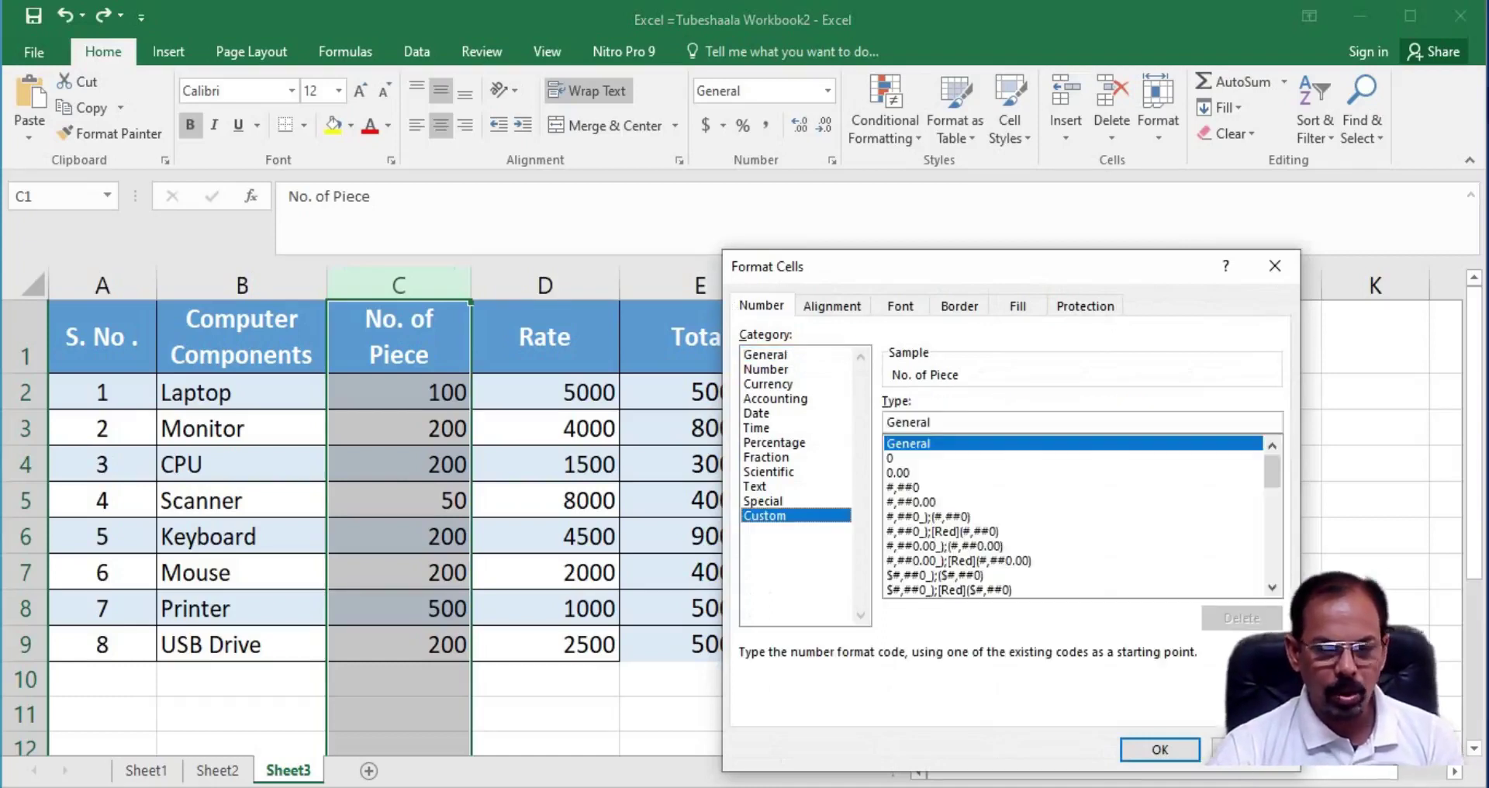
pyautogui.moveTo(931, 422); pyautogui.dragTo(887, 422)
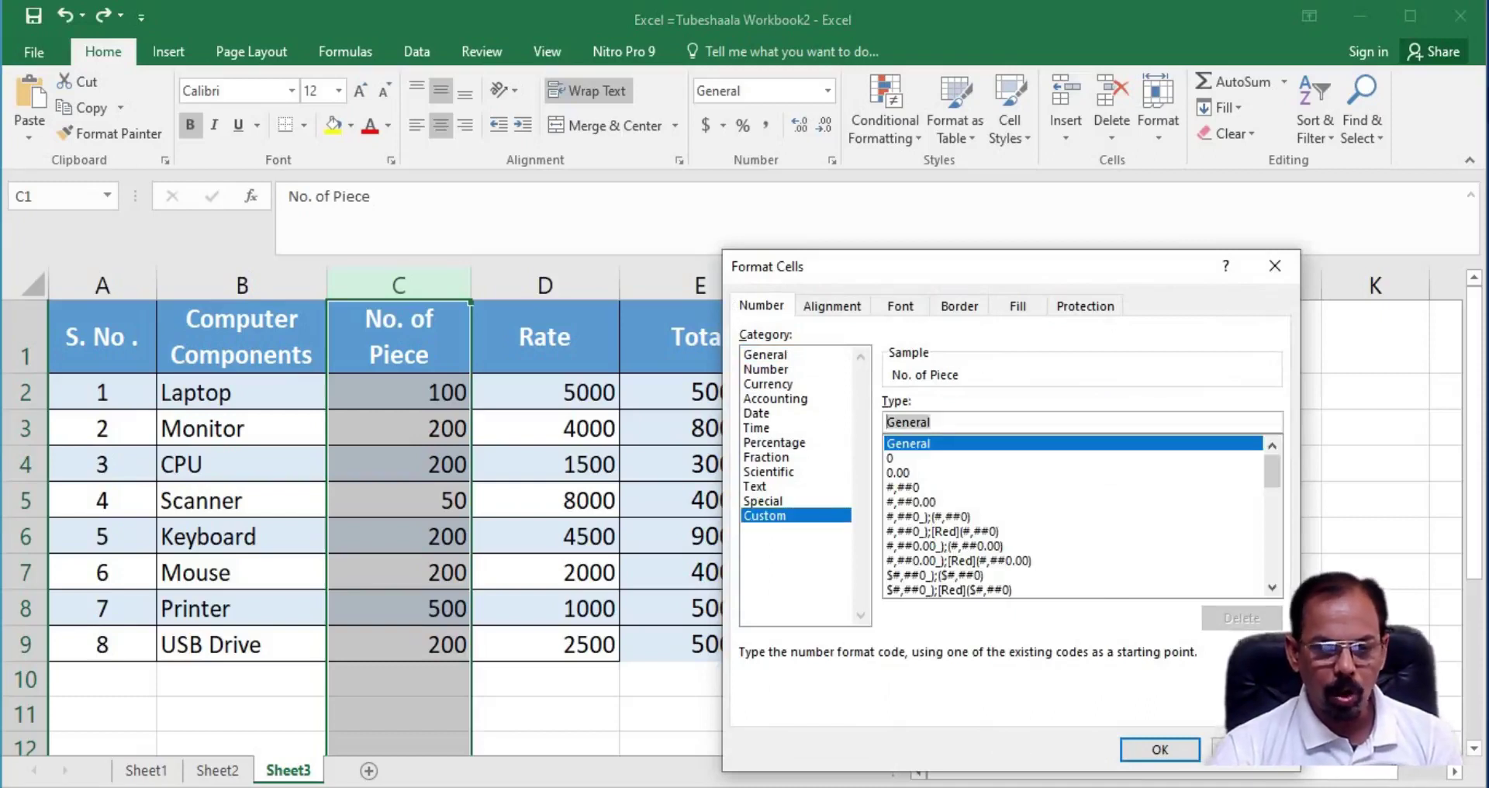
pyautogui.press('BackSpace')
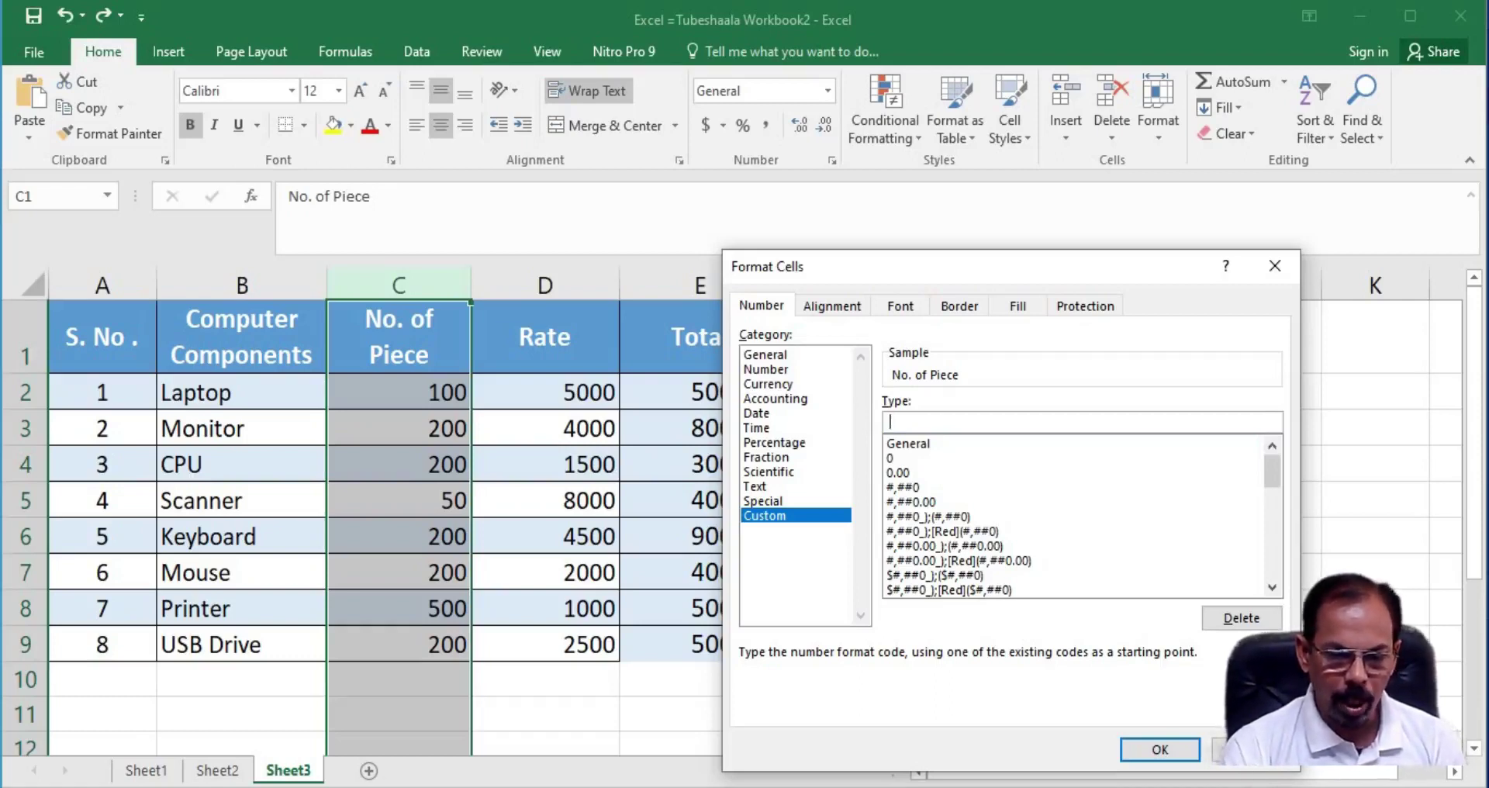
pyautogui.write('0')
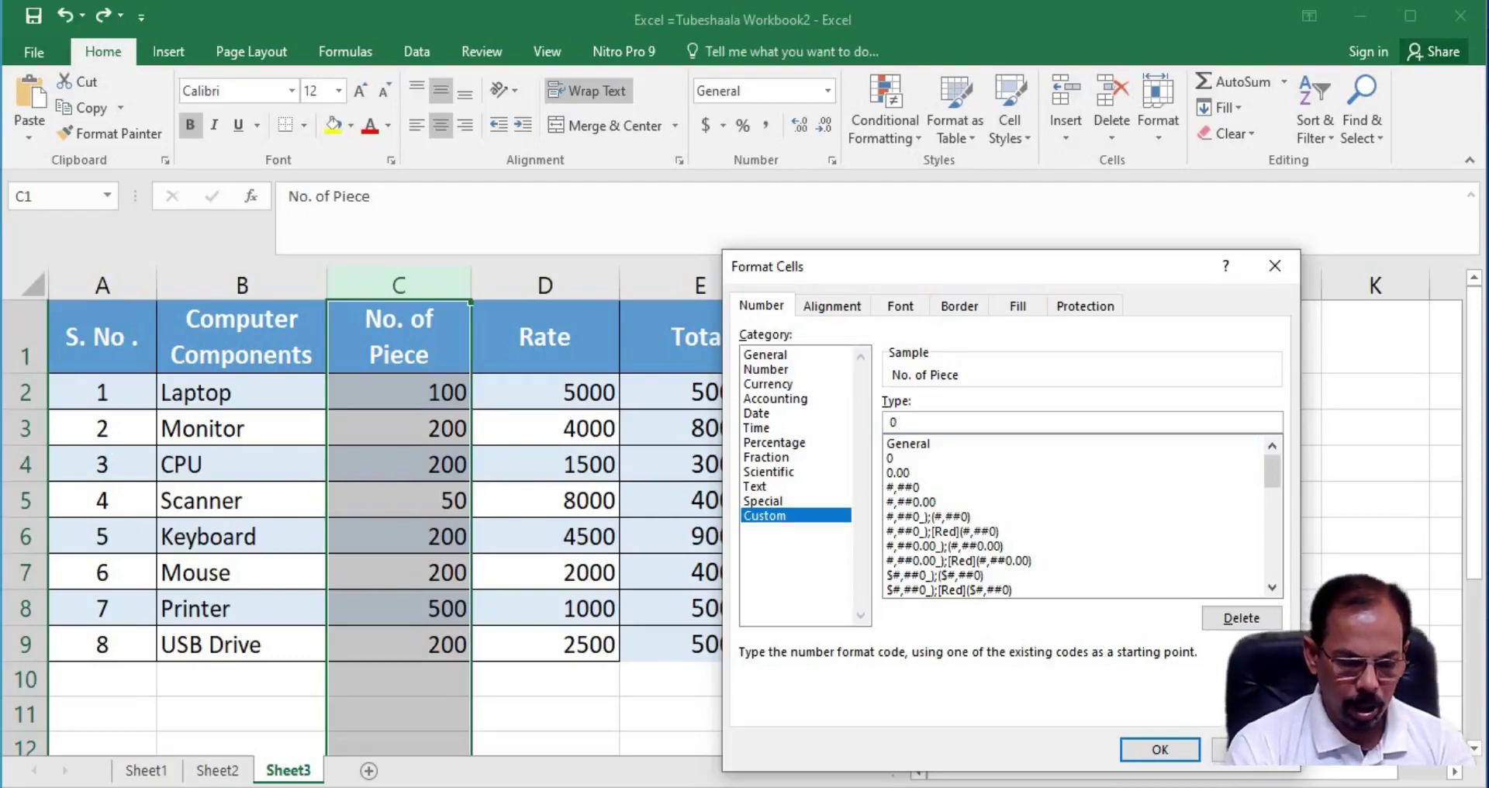
pyautogui.write(' "')
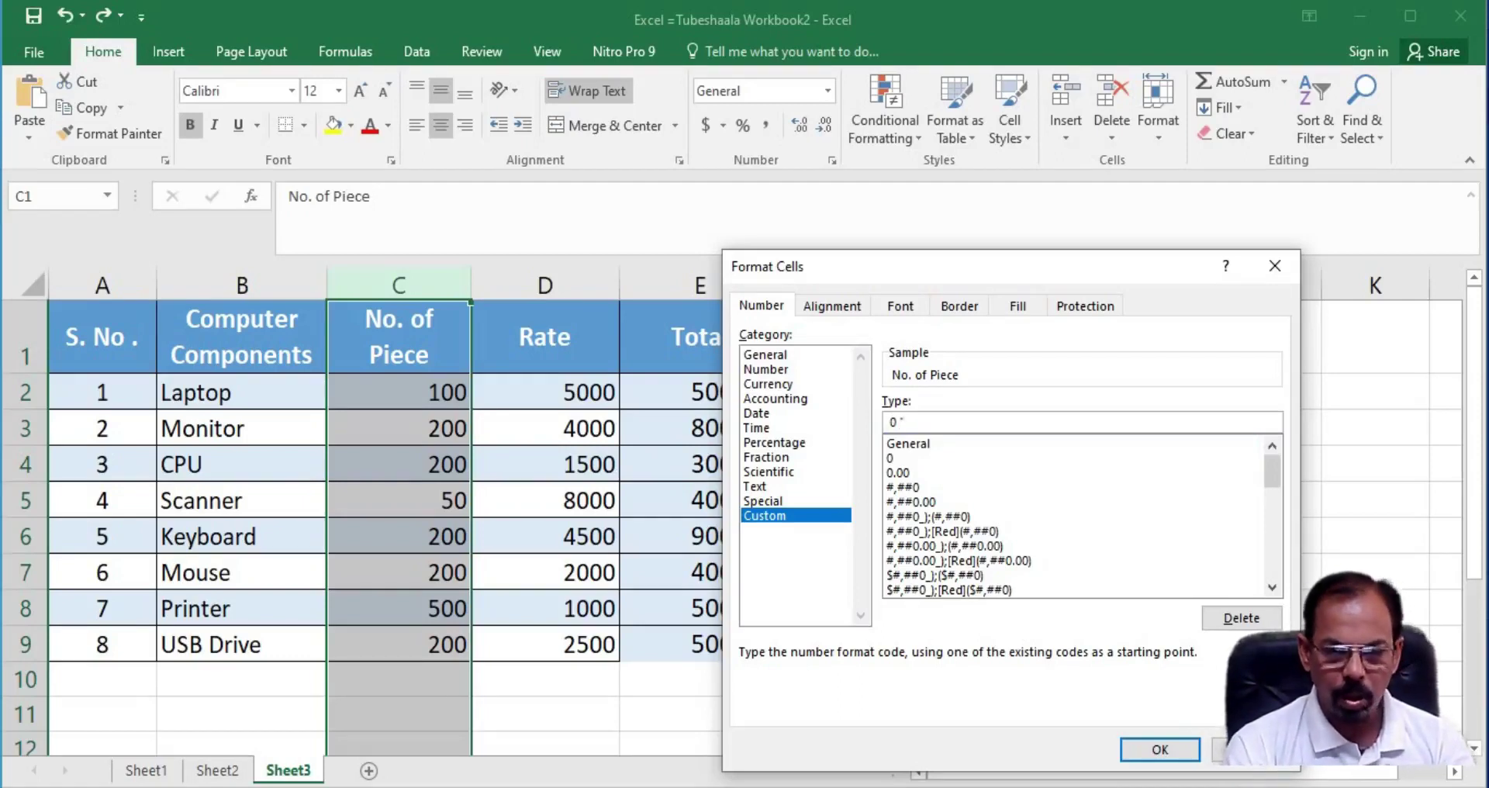
pyautogui.write('Units')
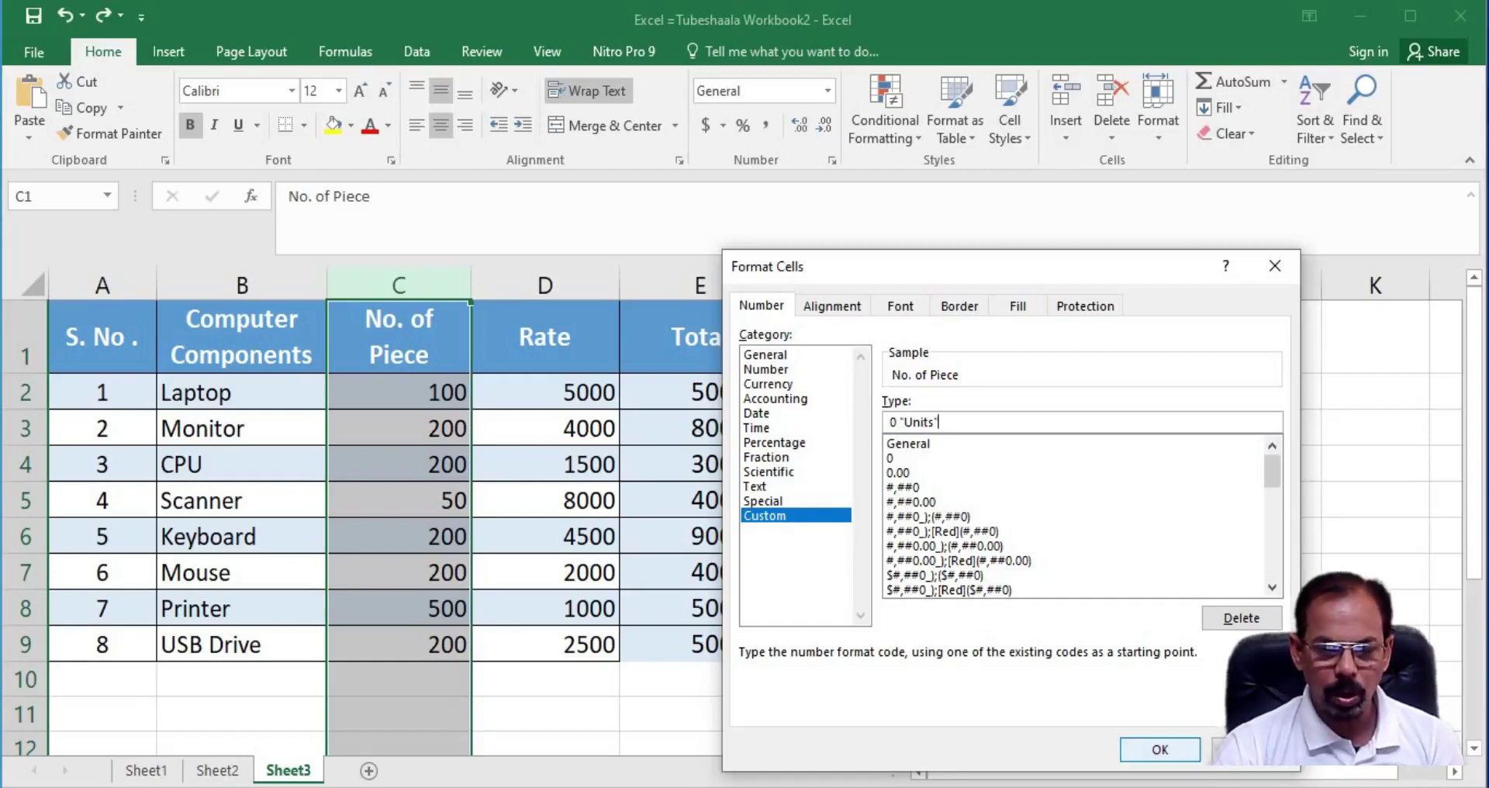
pyautogui.click(1140, 749)
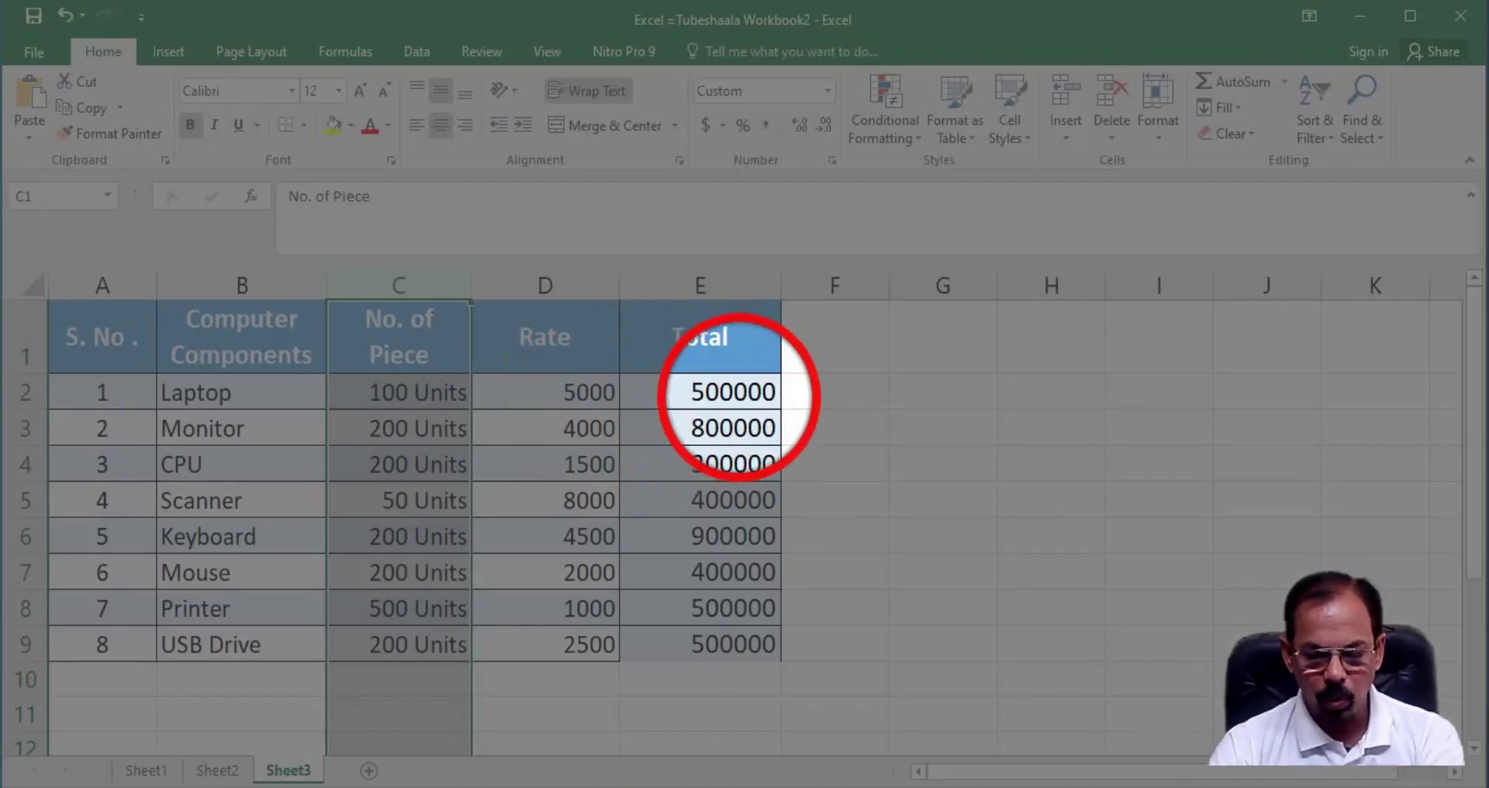
# Clear the totals in E3:E9, keeping the formula in E2, and select E2
pyautogui.moveTo(733, 423); pyautogui.dragTo(733, 644)
pyautogui.press('Delete')
pyautogui.click(741, 392)
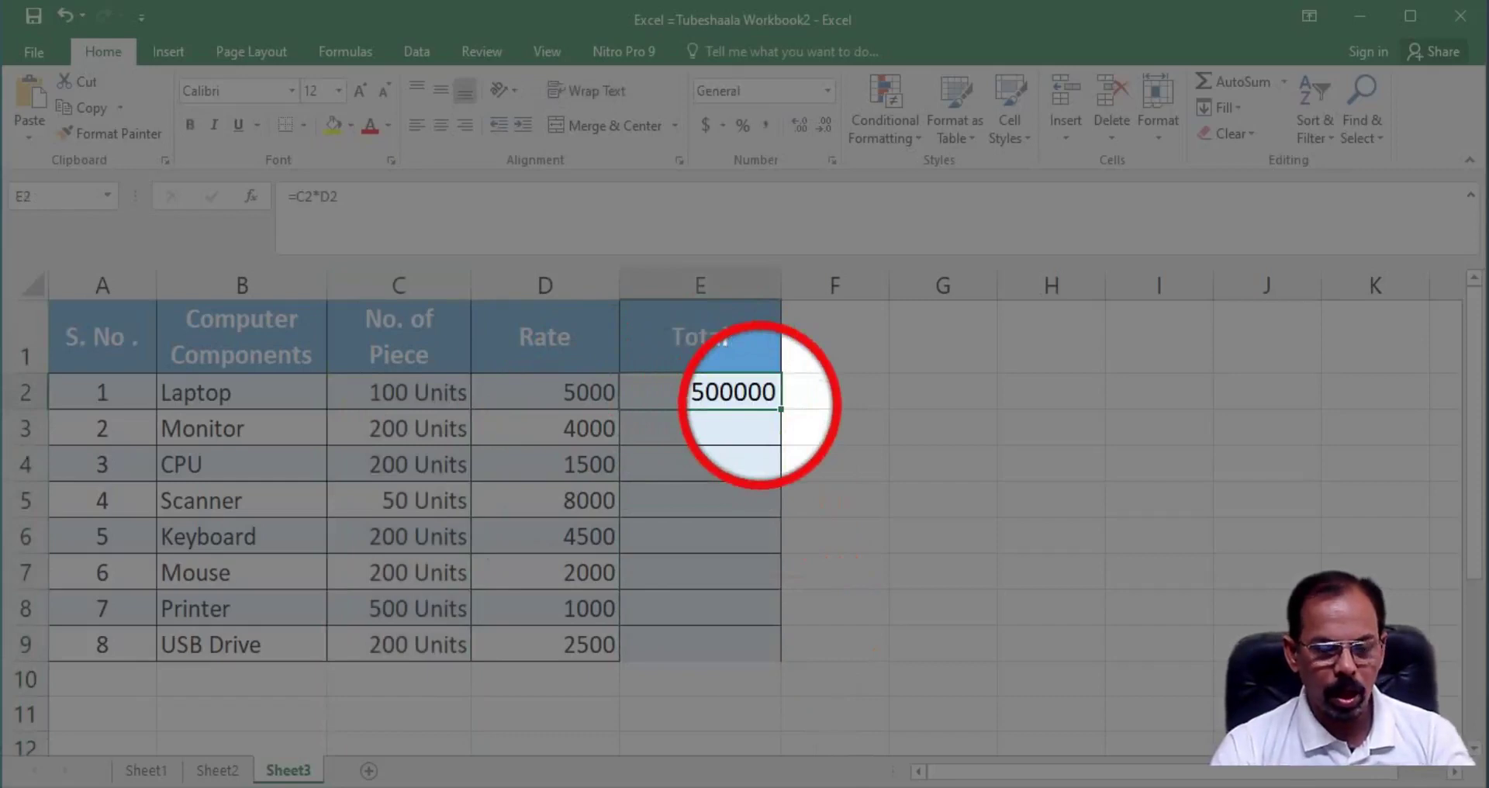
# Fill the laptop's total formula from E2 down through E9 for the remaining components
pyautogui.doubleClick(781, 409)
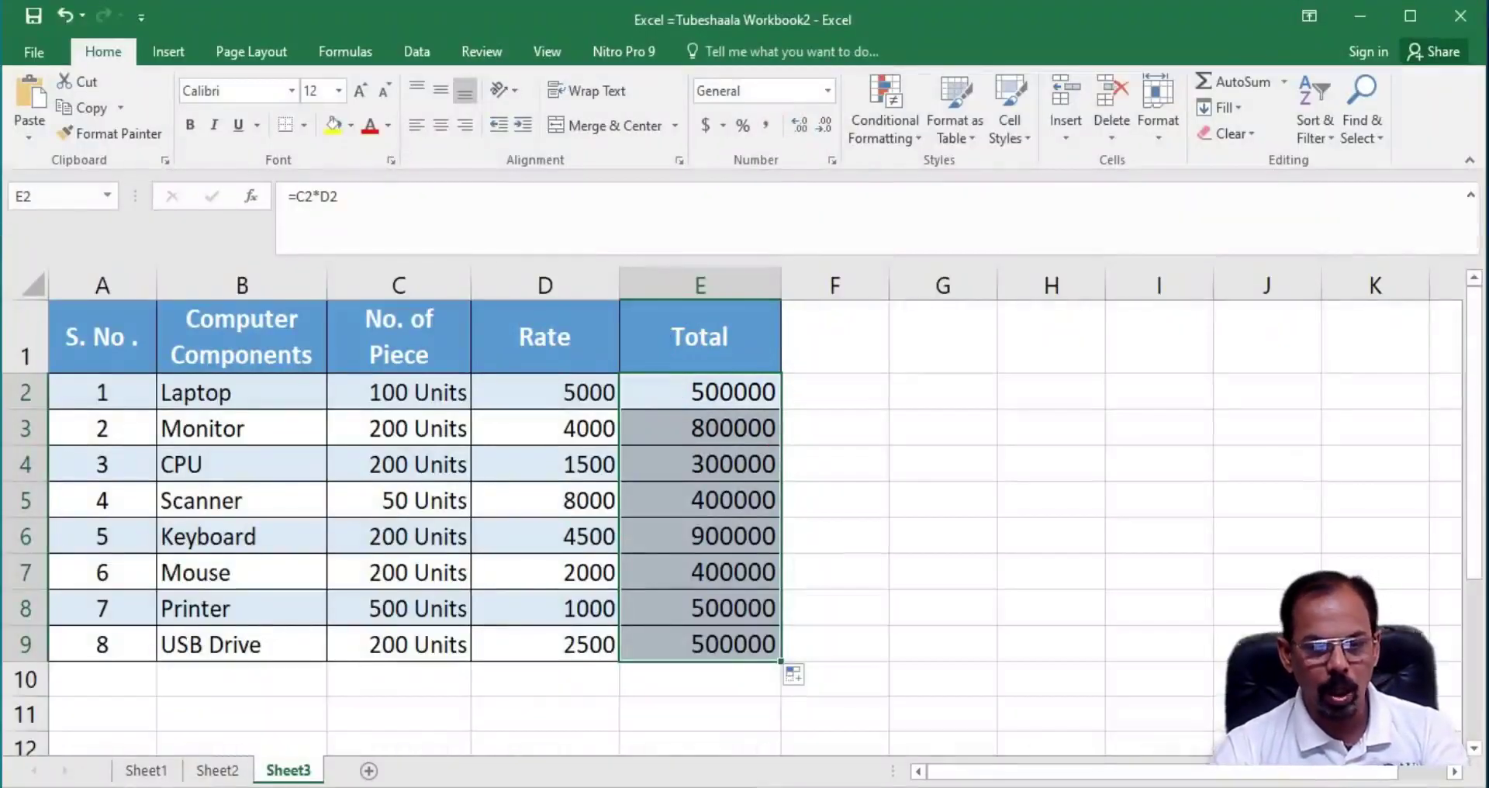
pyautogui.moveTo(545, 392)
pyautogui.mouseDown()
pyautogui.moveTo(546, 464)
pyautogui.moveTo(545, 392)
pyautogui.mouseUp()
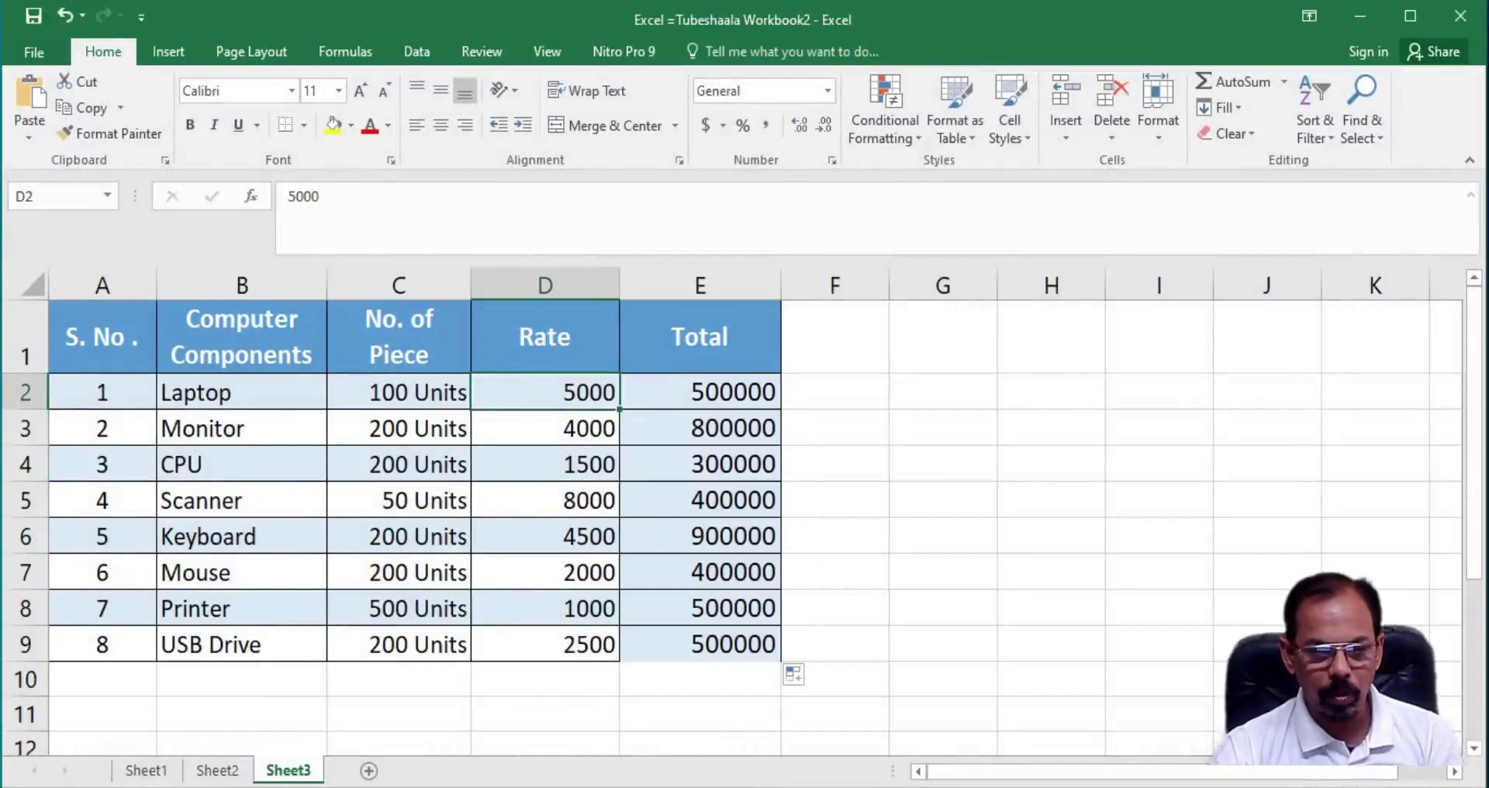
pyautogui.hotkey('ctrl', '1')
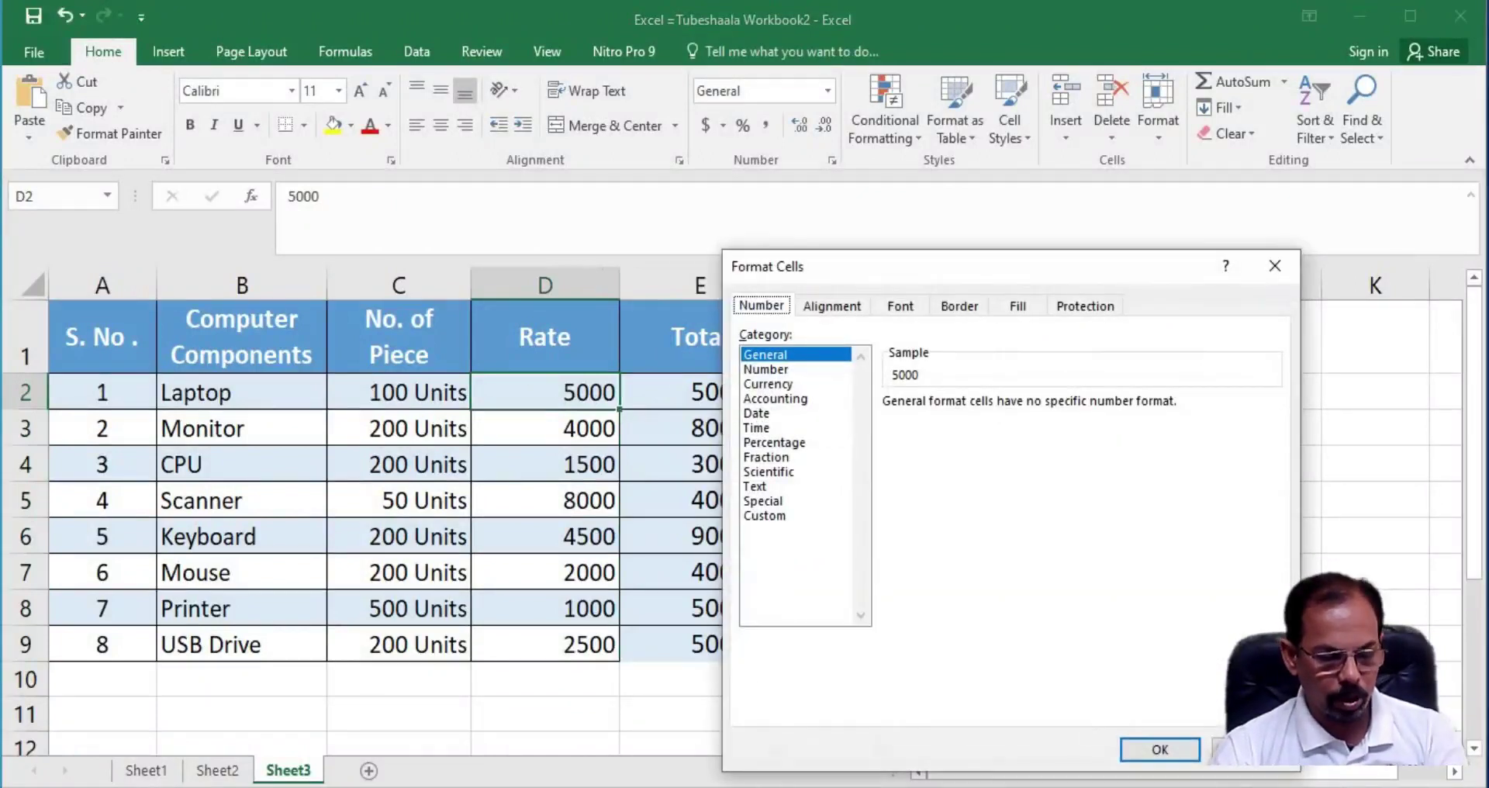
pyautogui.press('Return')
# Apply the custom number format "Rs." 0 to the whole Rate column
pyautogui.click(545, 284)
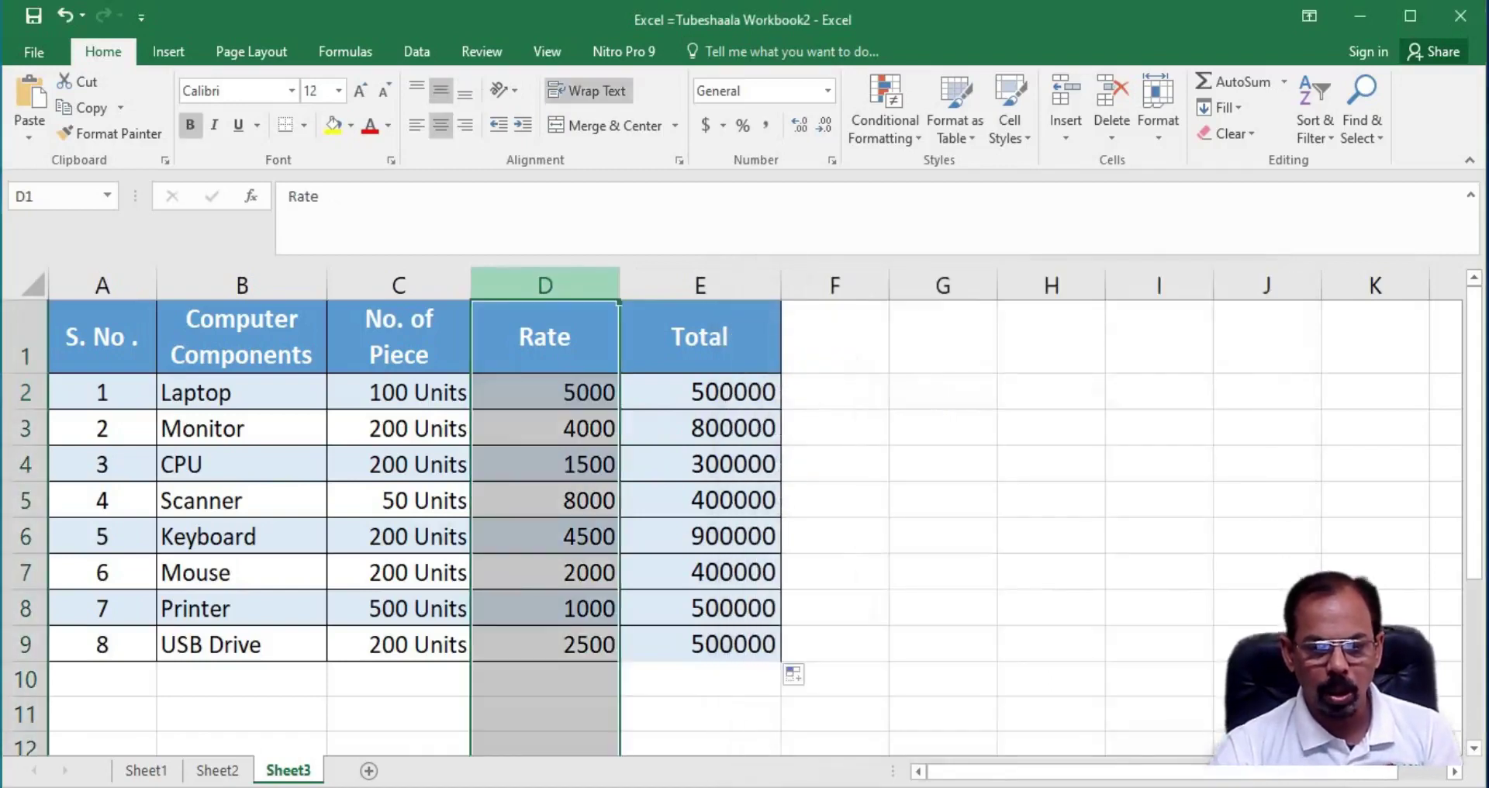
pyautogui.hotkey('ctrl', '1')
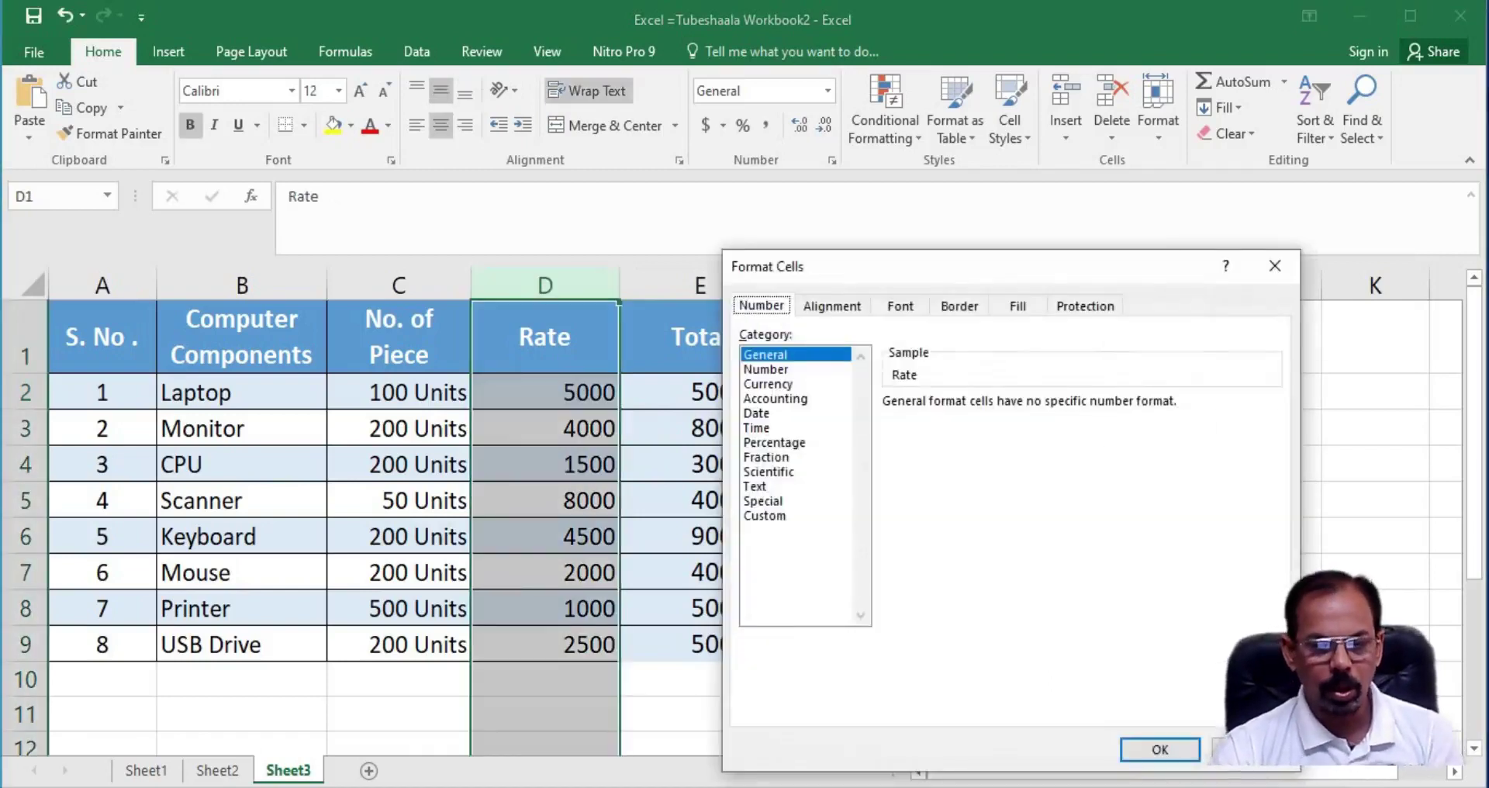
pyautogui.click(764, 515)
pyautogui.doubleClick(907, 422)
pyautogui.press('BackSpace')
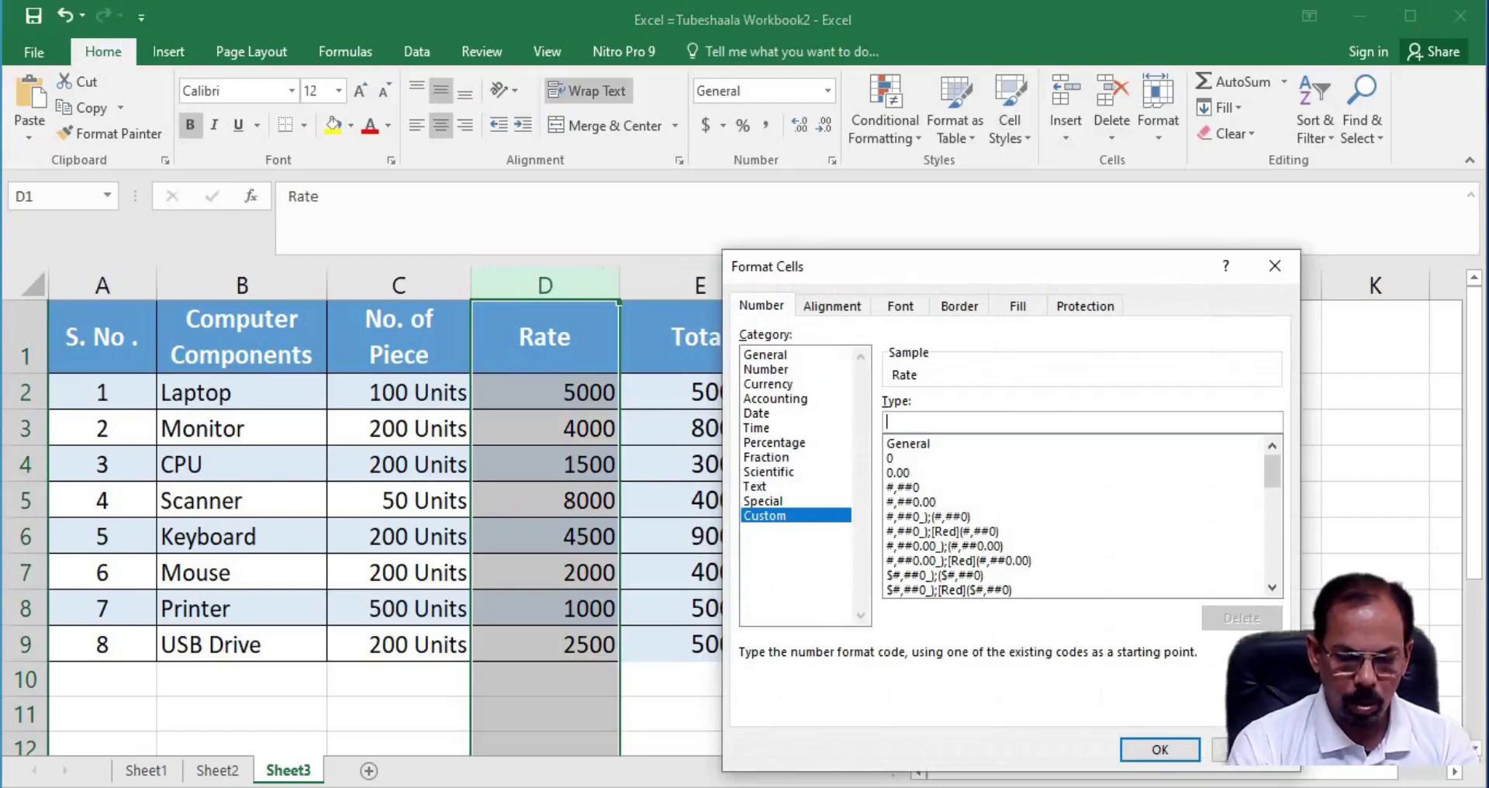
pyautogui.write('Rs.')
pyautogui.press('BackSpace')
pyautogui.press('BackSpace')
pyautogui.press('BackSpace')
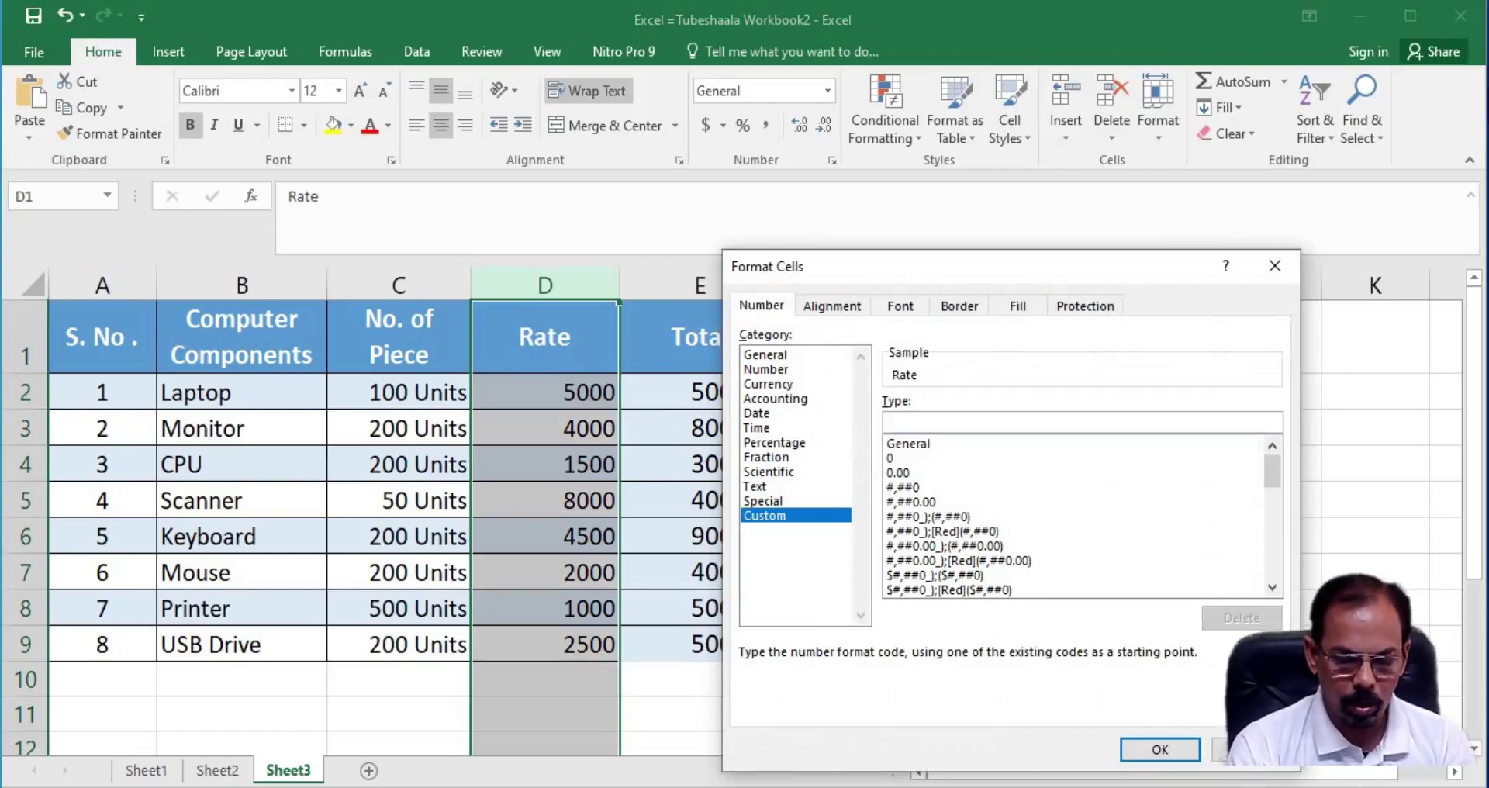
pyautogui.write('"Rs."')
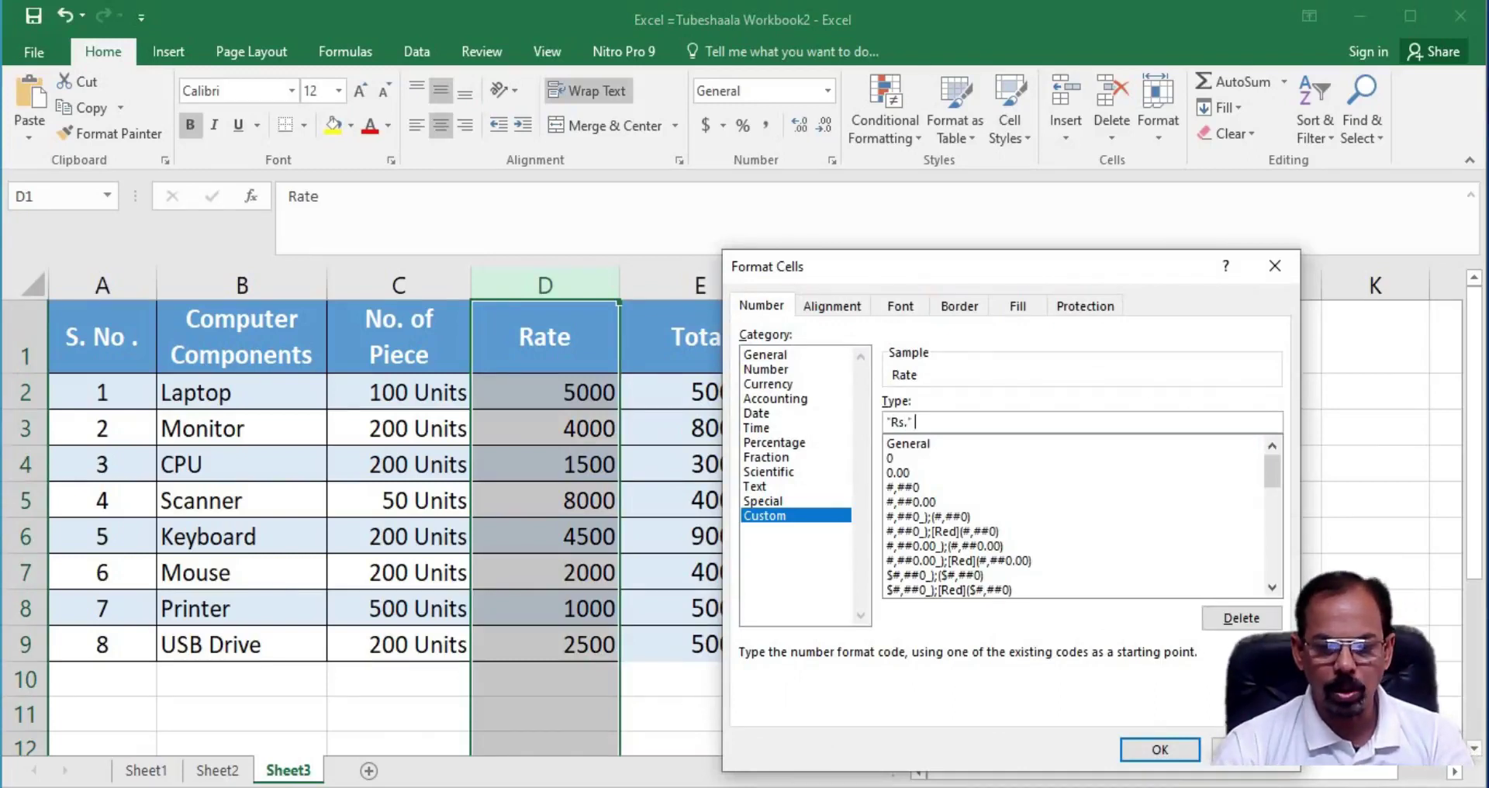
pyautogui.write(' 0')
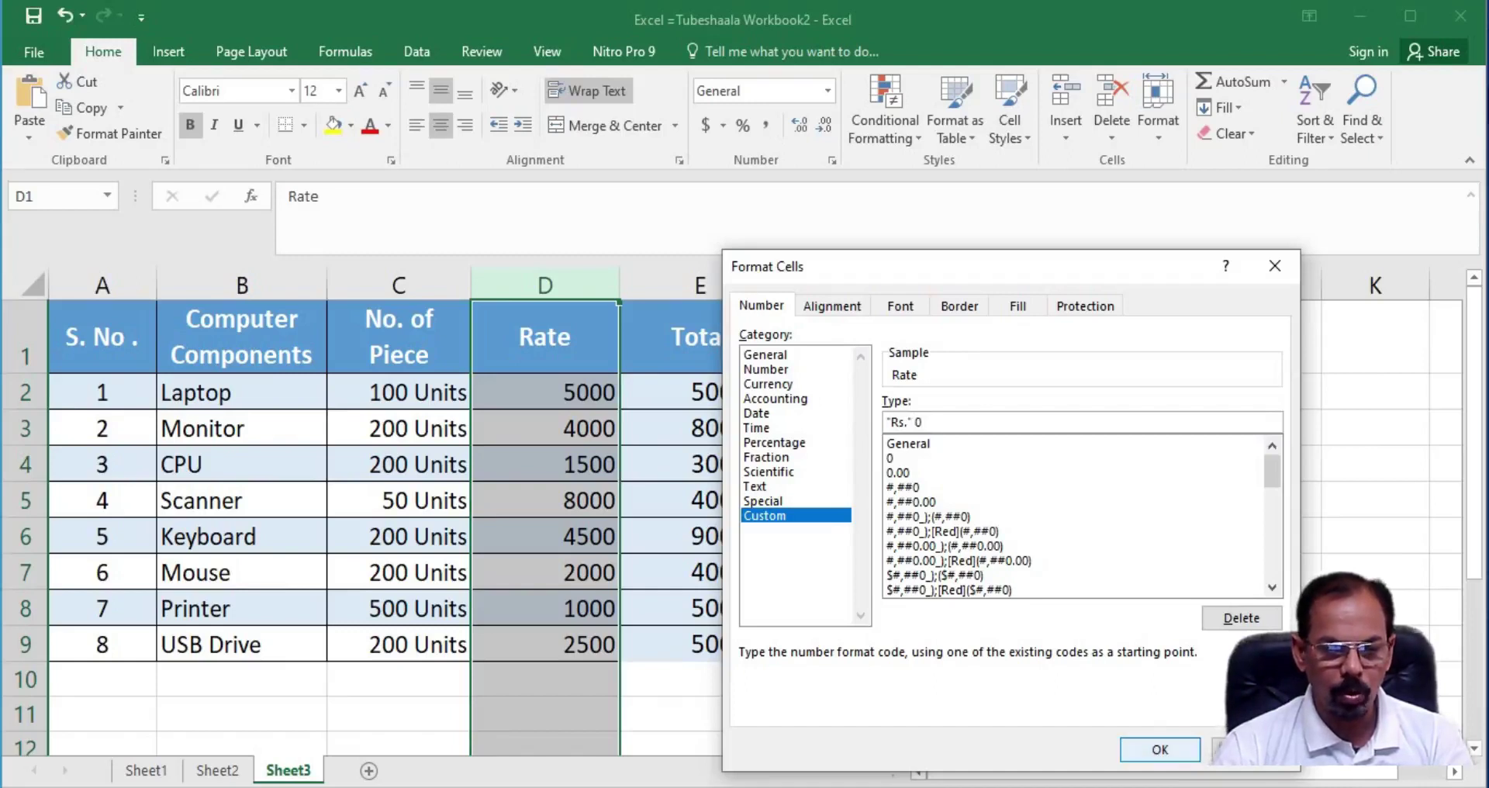
pyautogui.click(1148, 750)
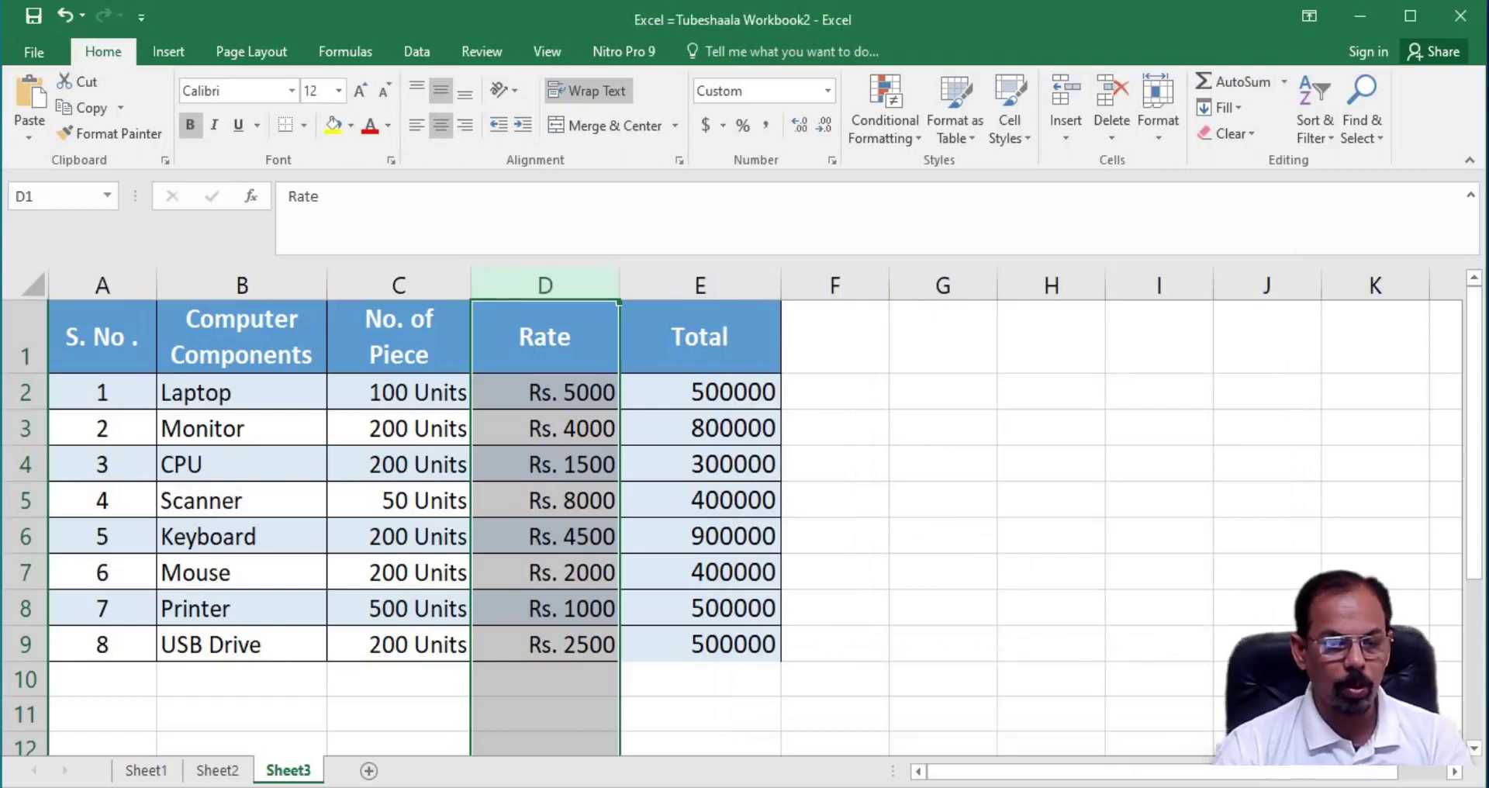
# Apply the custom number format "Rs." 0 to the whole Total column, then deselect it
pyautogui.moveTo(700, 392); pyautogui.dragTo(701, 644)
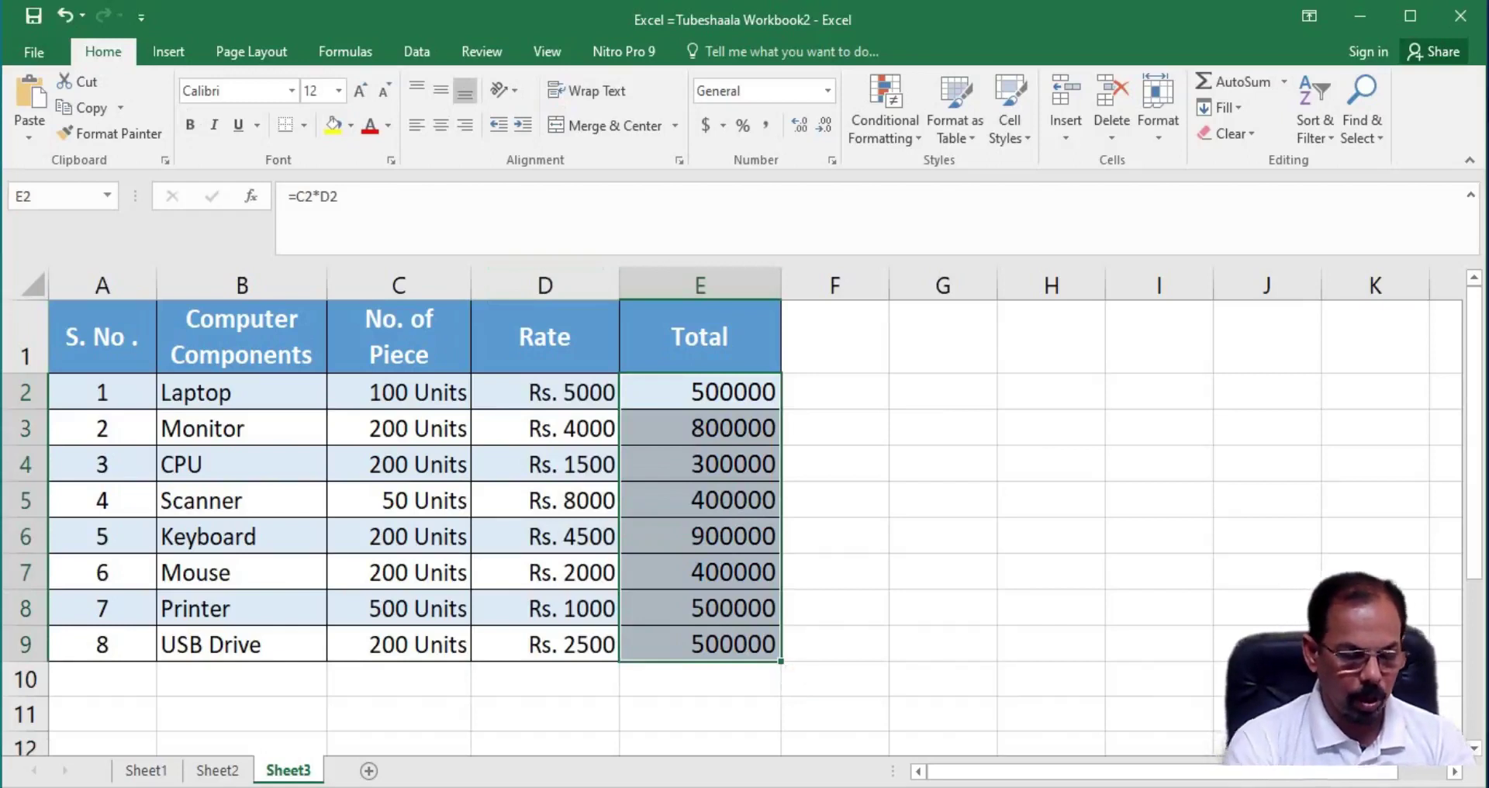
pyautogui.click(699, 284)
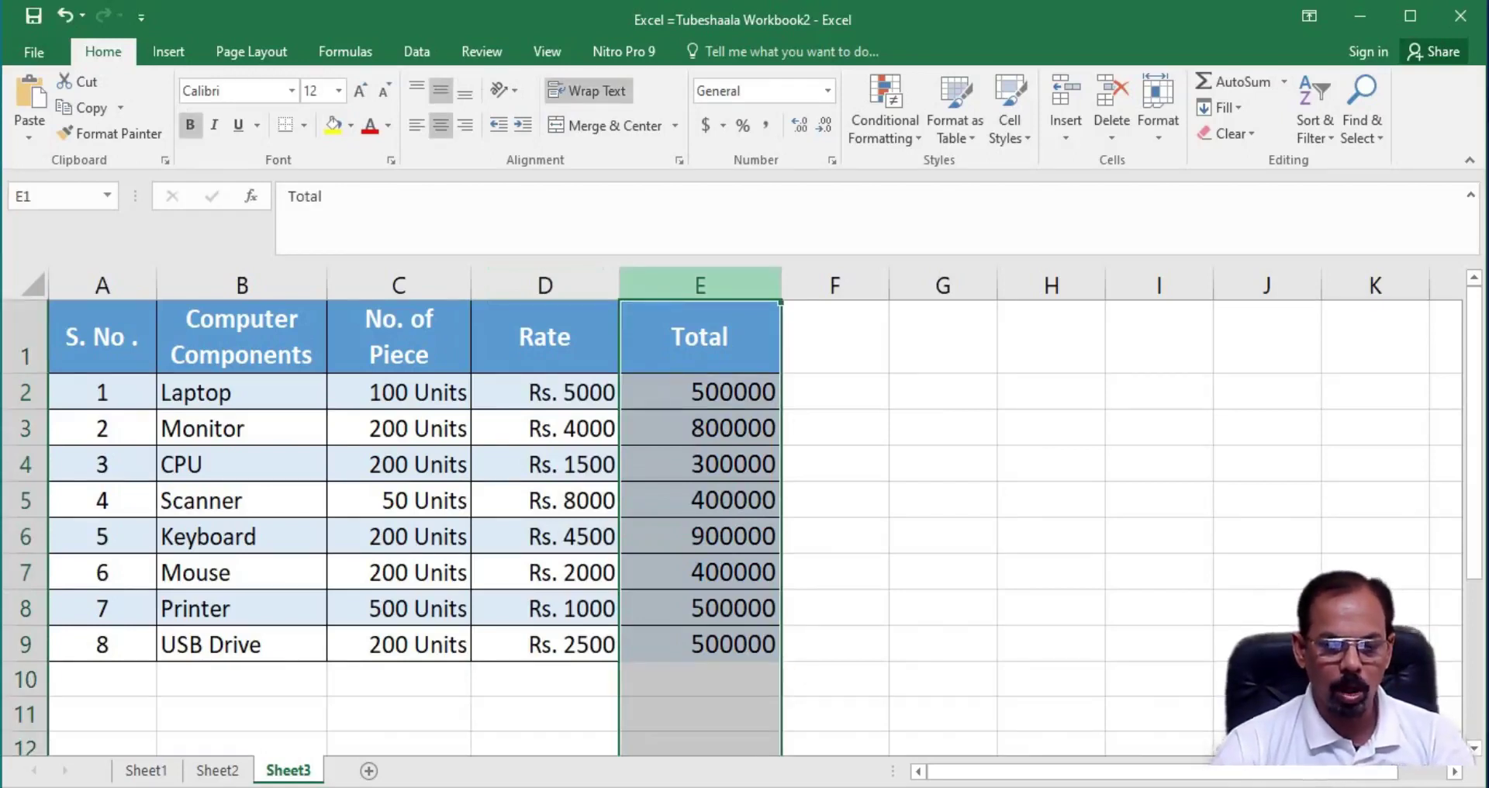
pyautogui.hotkey('ctrl', '1')
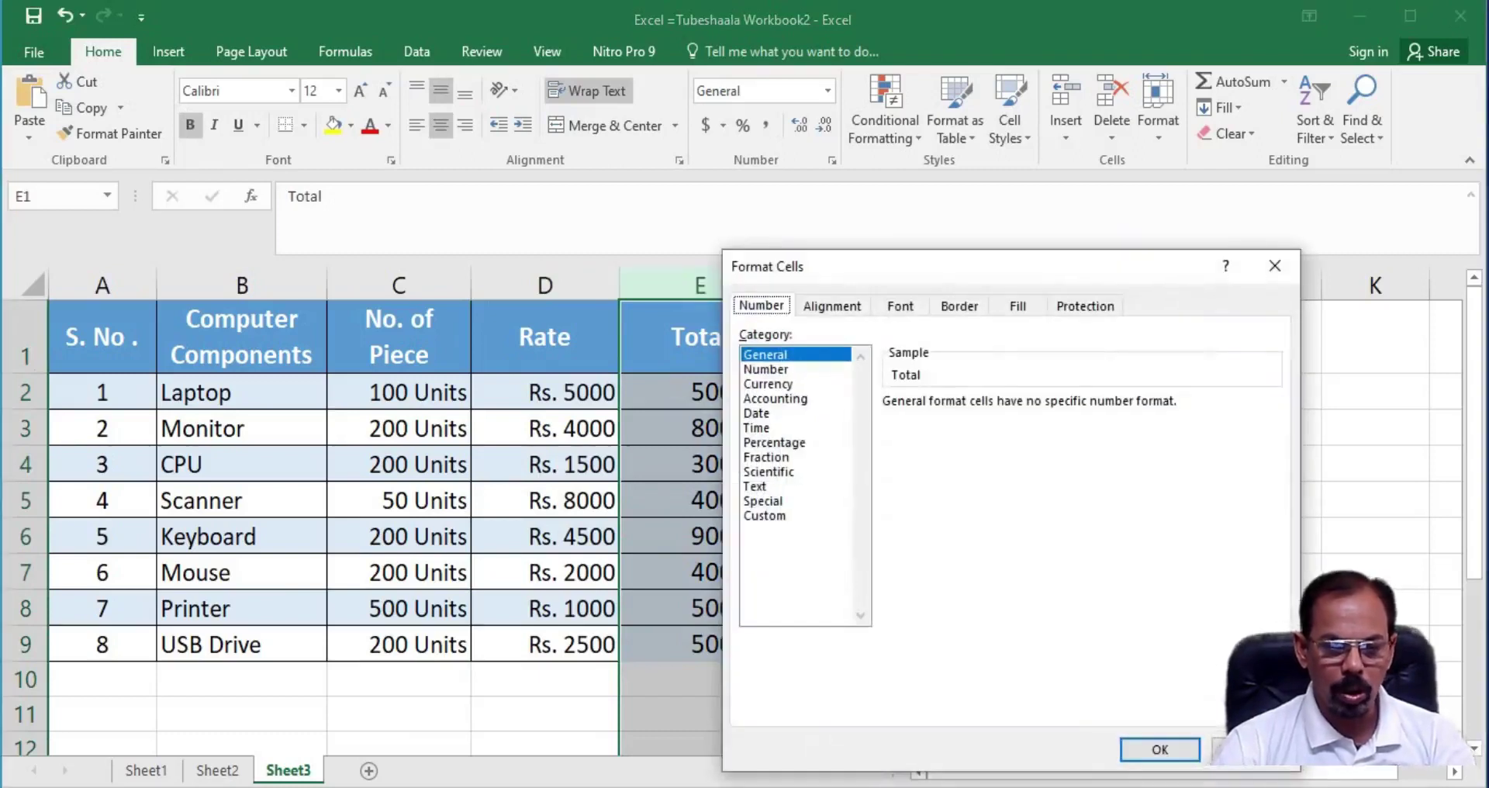
pyautogui.click(764, 515)
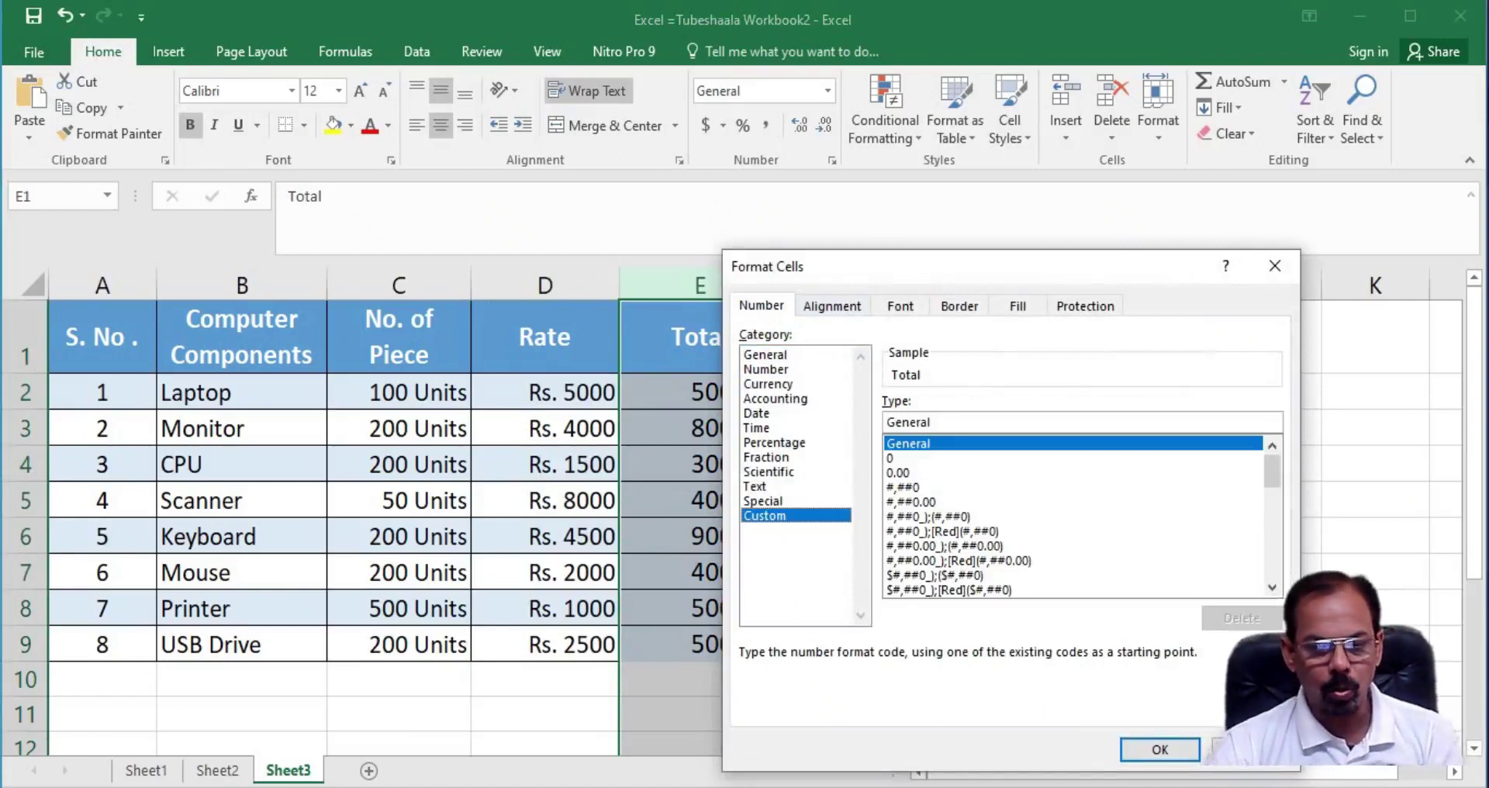
pyautogui.hotkey('shift', 'Home')
pyautogui.press('BackSpace')
pyautogui.write('"rs.')
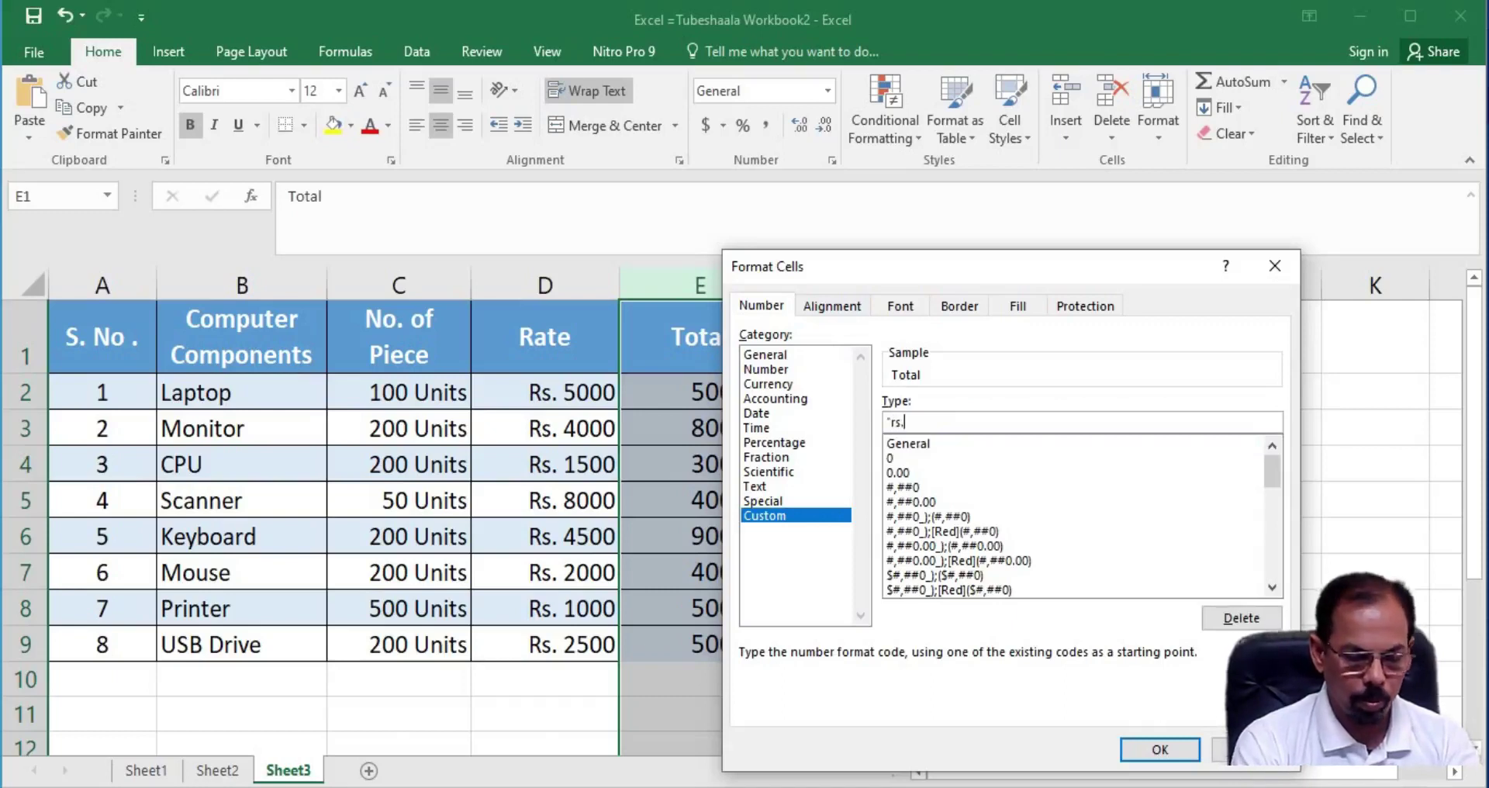
pyautogui.write('"')
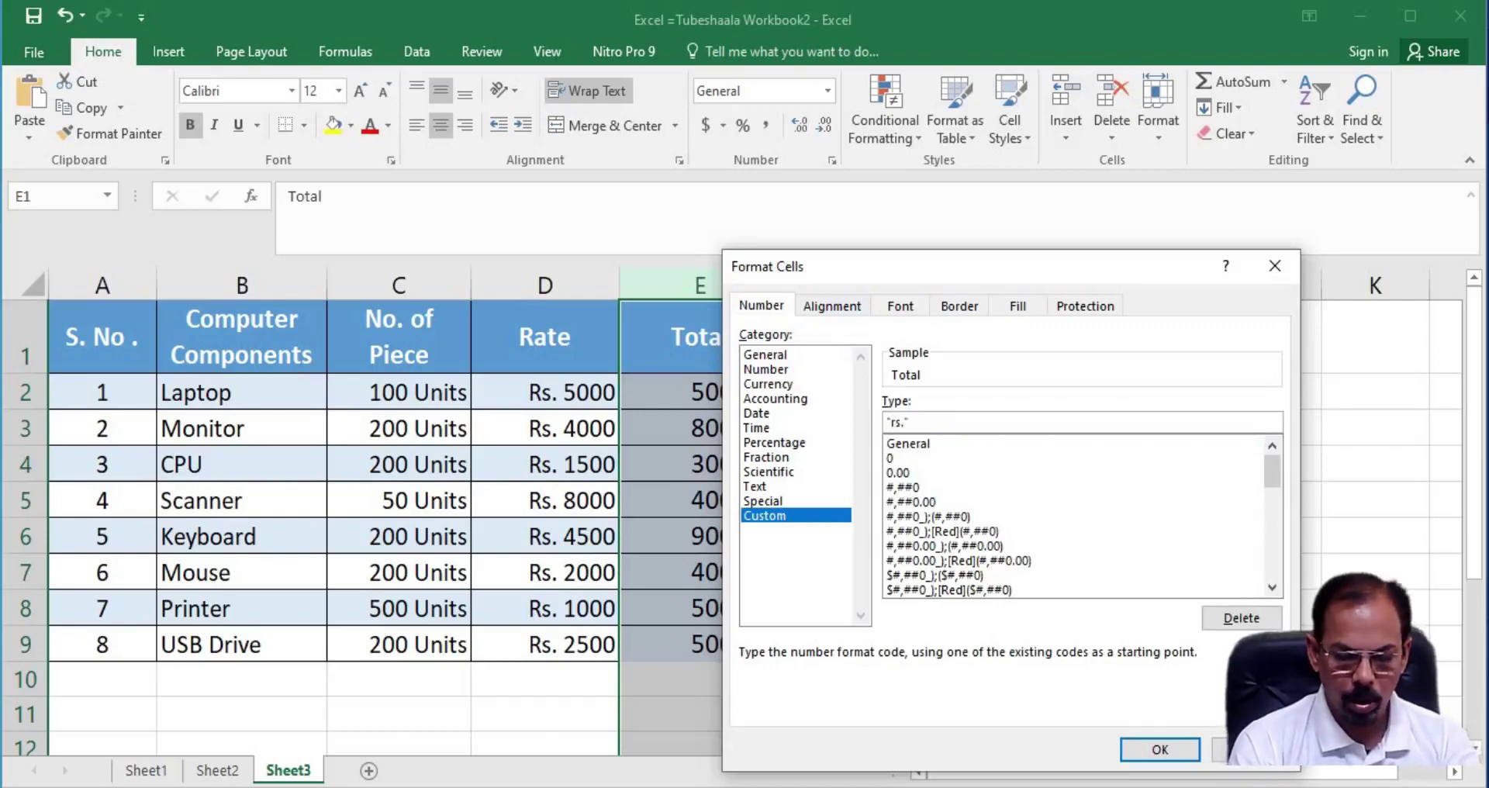
pyautogui.press('BackSpace')
pyautogui.press('BackSpace')
pyautogui.press('BackSpace')
pyautogui.press('BackSpace')
pyautogui.write('Rs." 0')
pyautogui.press('Return')
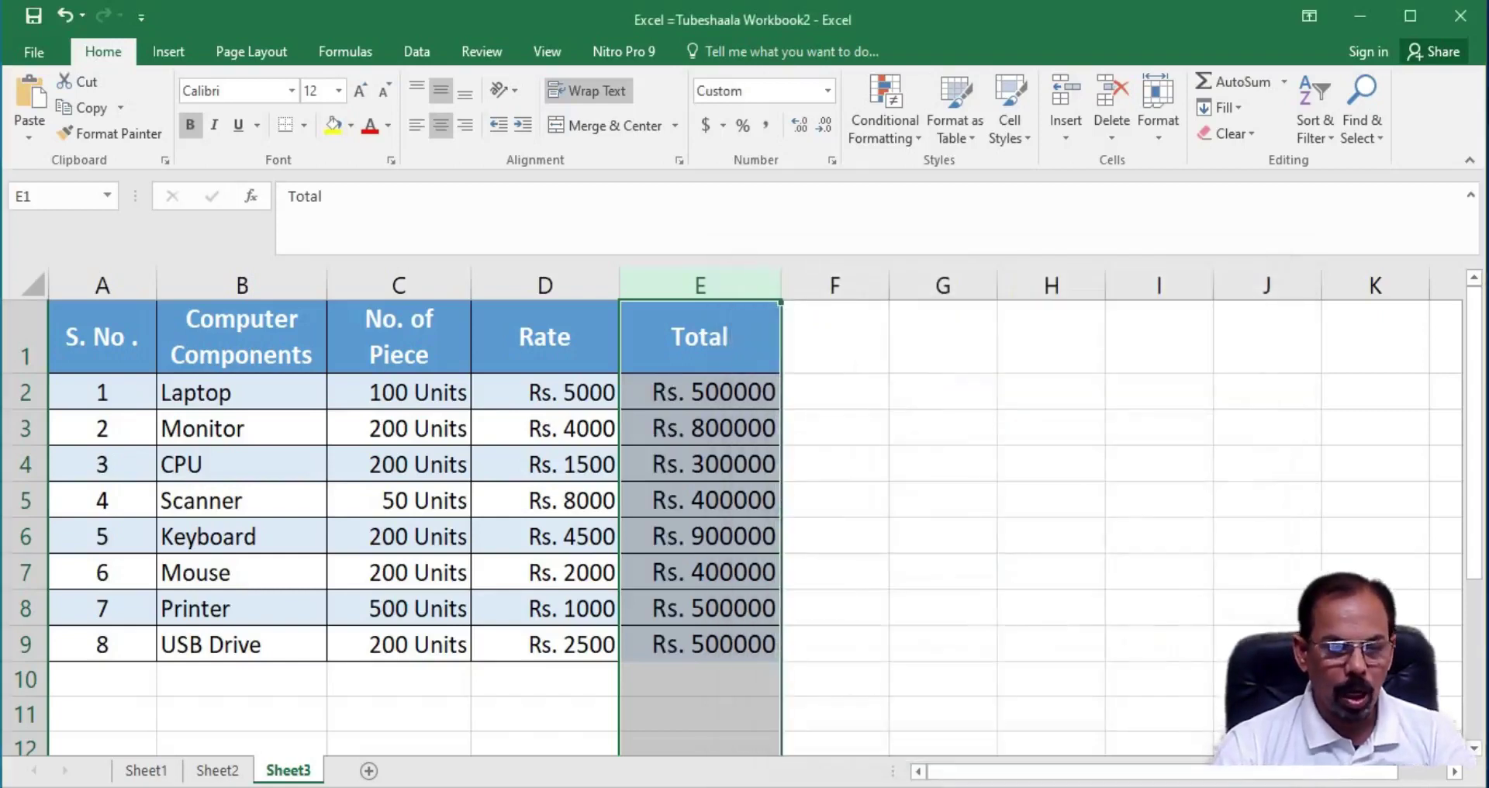
pyautogui.click(700, 644)
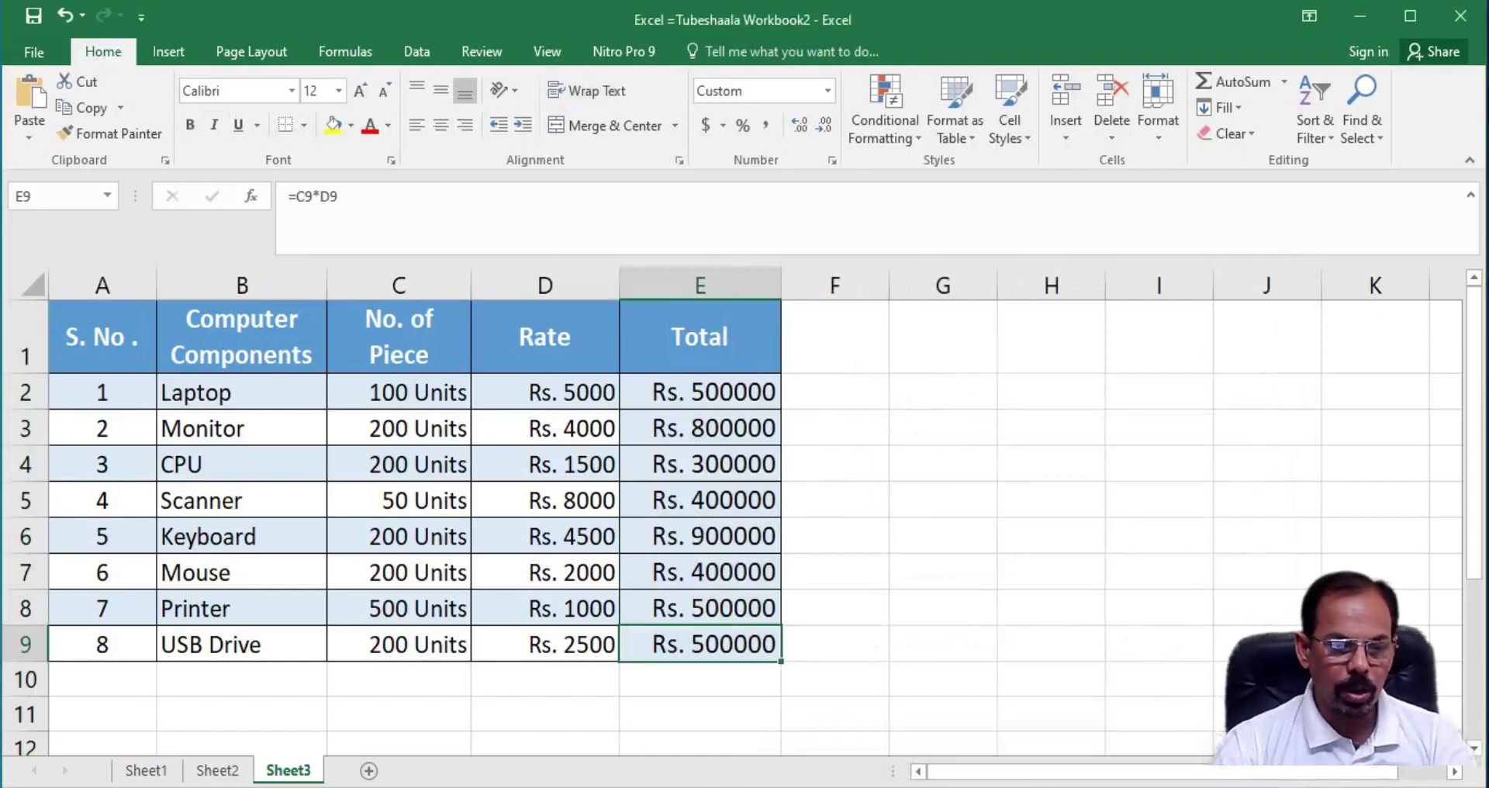
pyautogui.click(1051, 571)
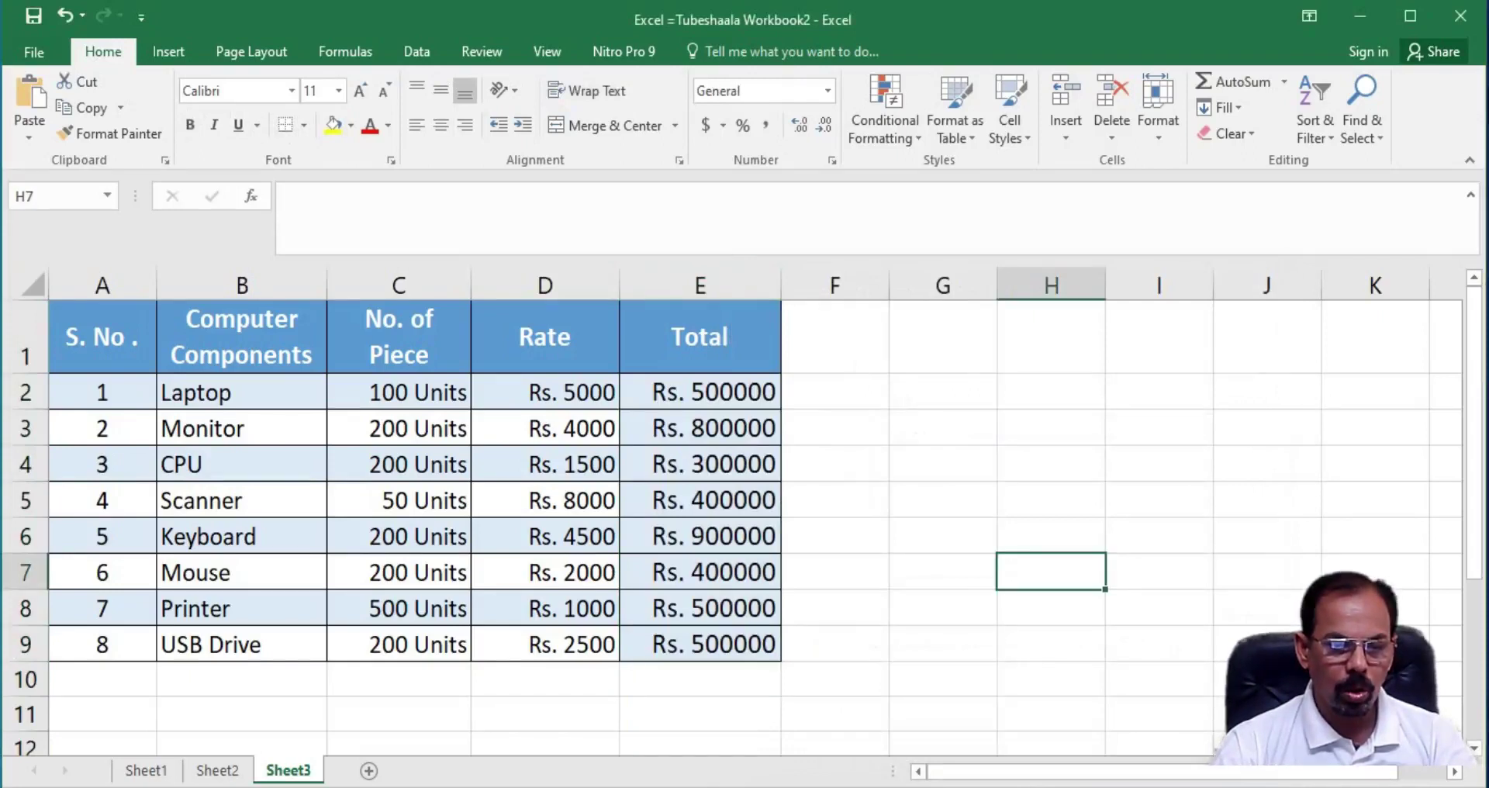